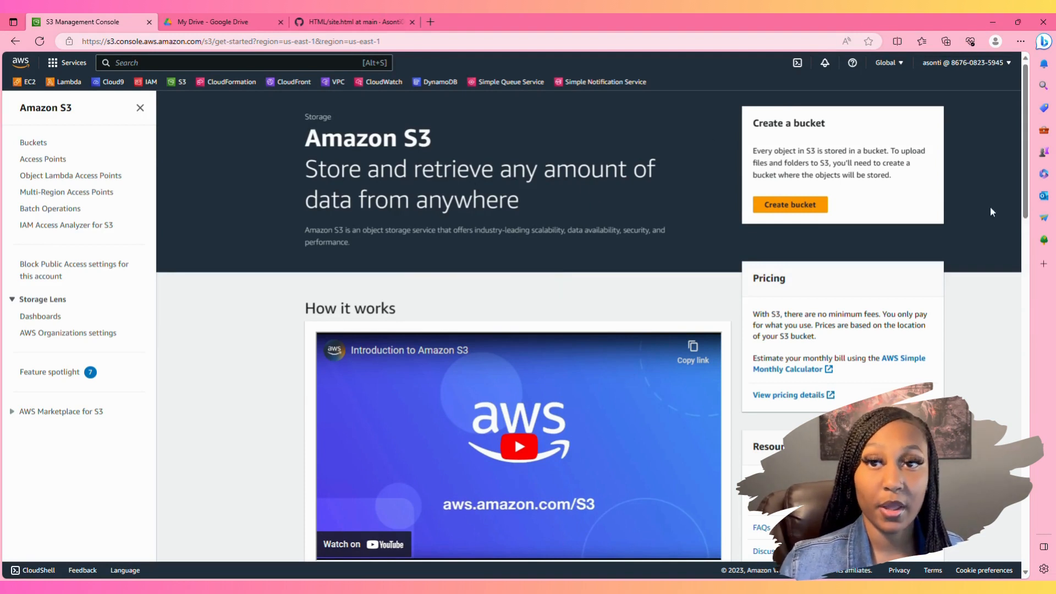
Start a new S3 bucket named asonti1 and enable ACLs for its object ownership
click(787, 205)
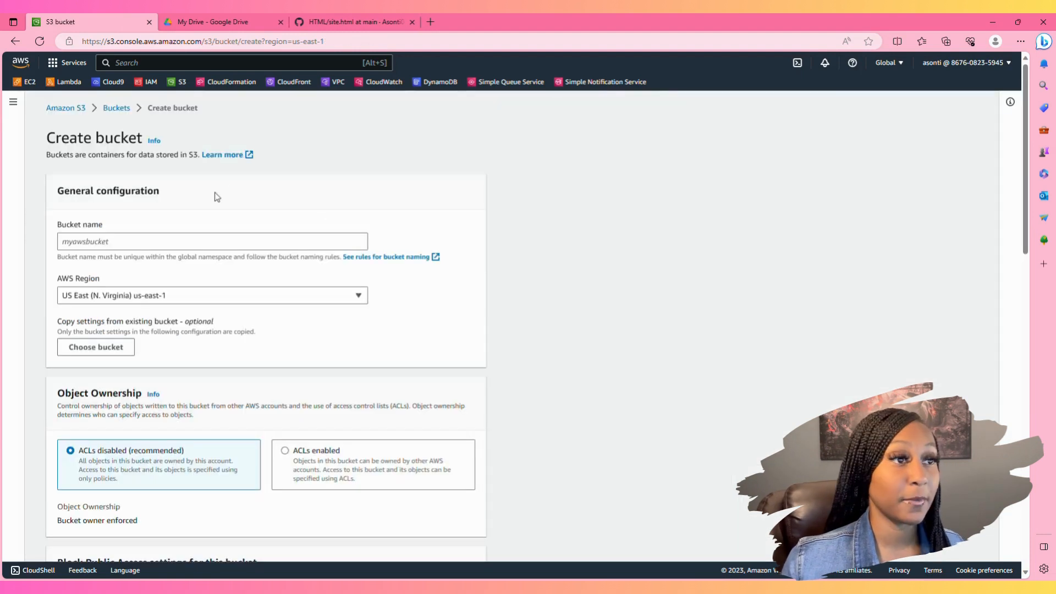
click(171, 238)
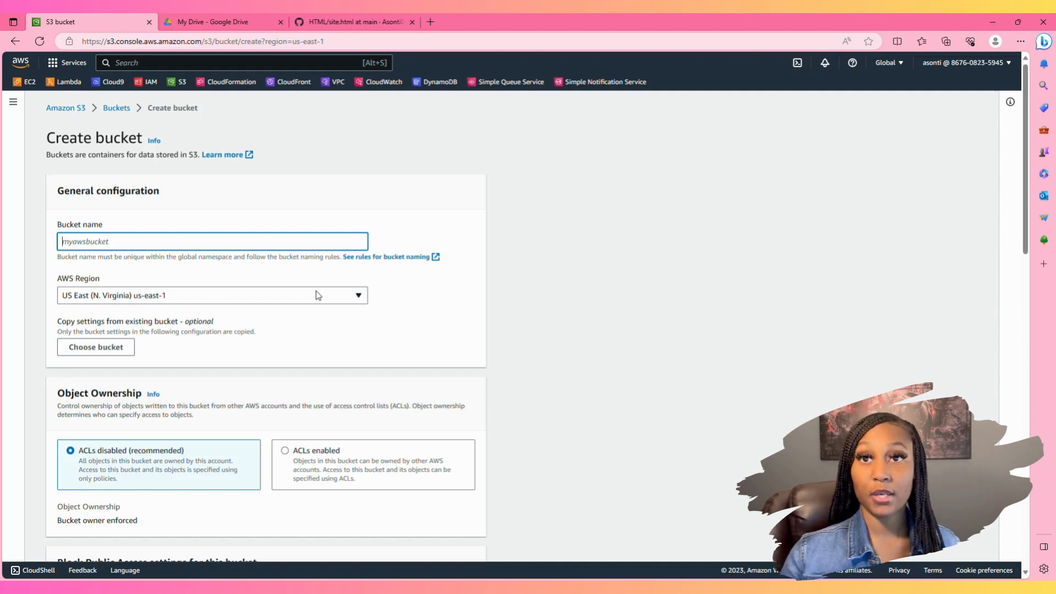
text(asonti1)
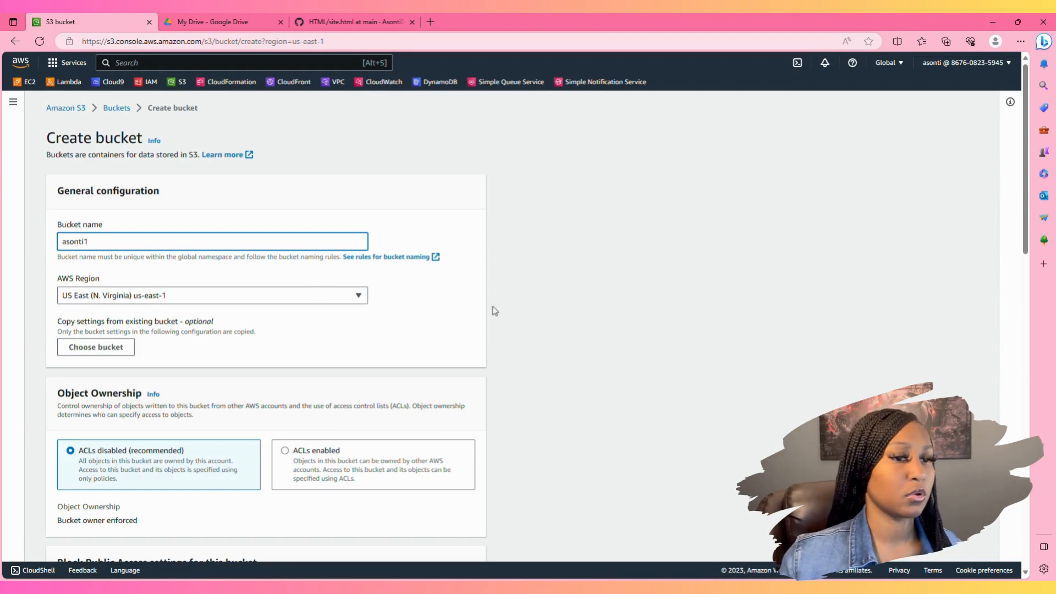
scroll(484, 325, down, 4)
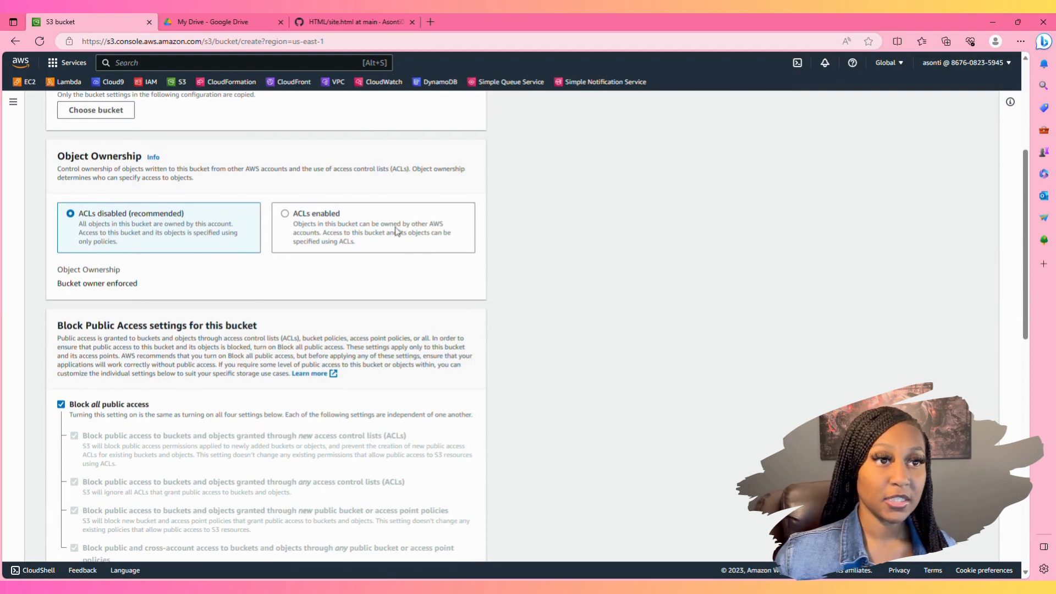
click(340, 234)
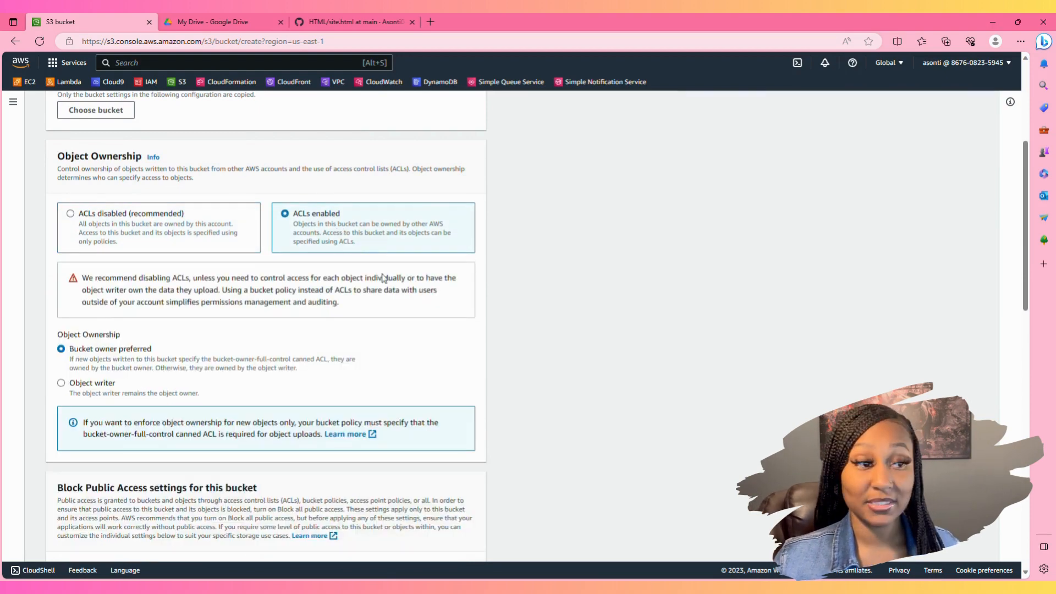
Turn off blocking of all public access, acknowledge the public-access risk, and create the bucket
scroll(433, 263, down, 7)
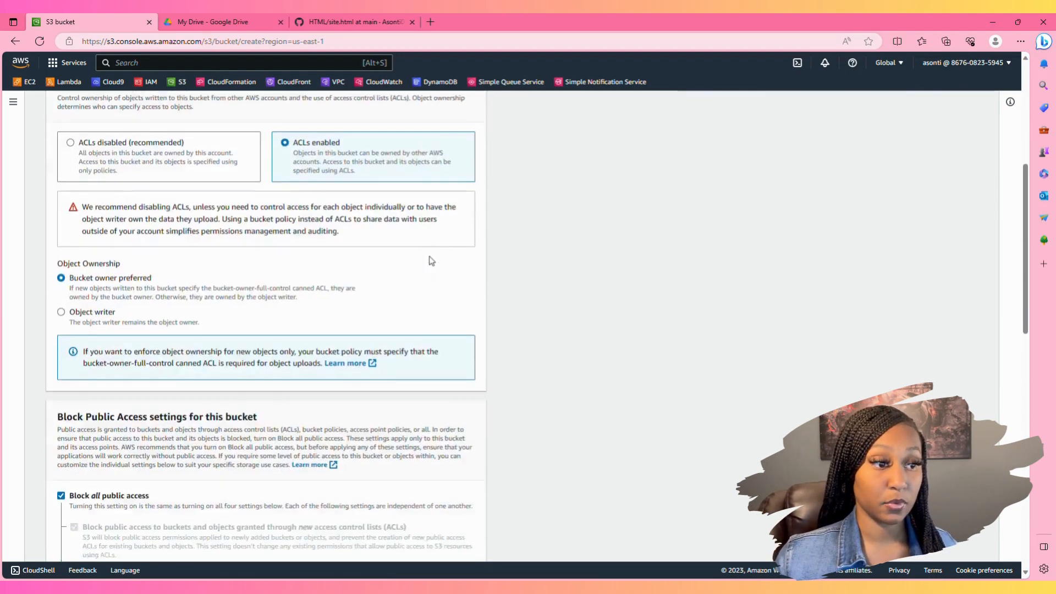
click(61, 172)
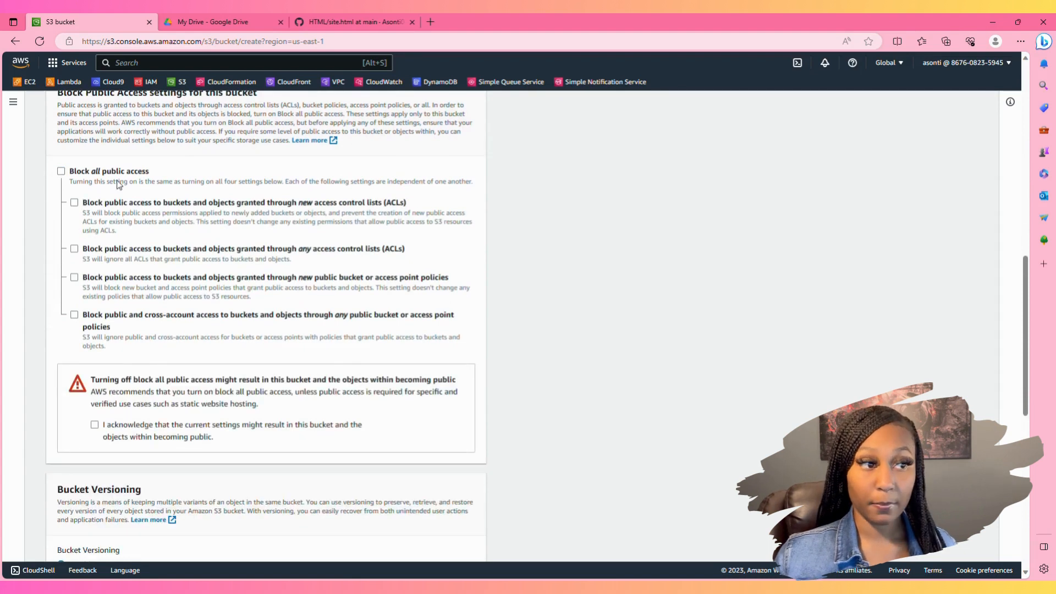
click(95, 426)
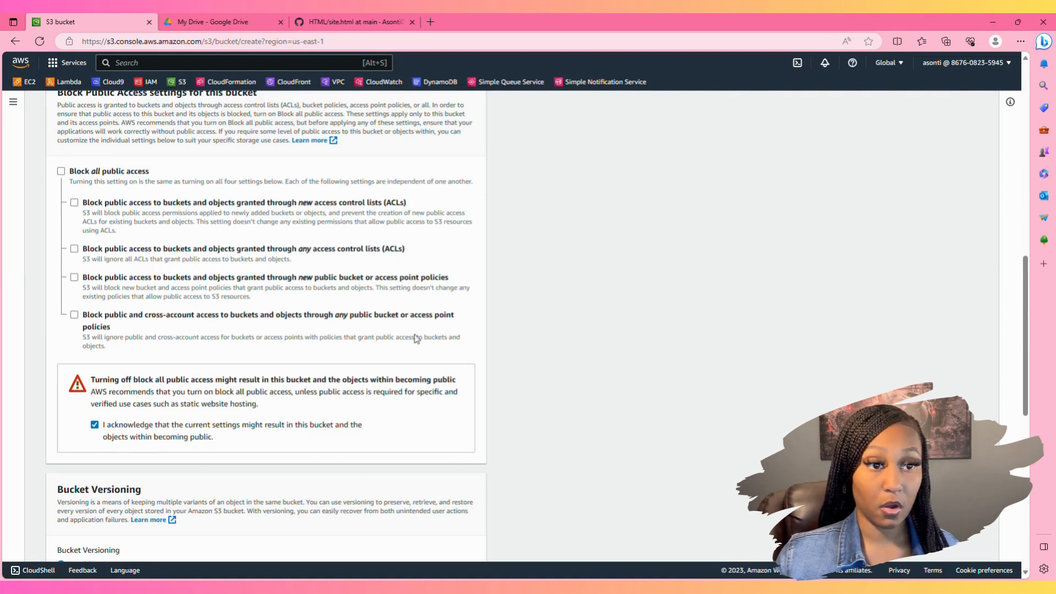
scroll(300, 398, down, 8)
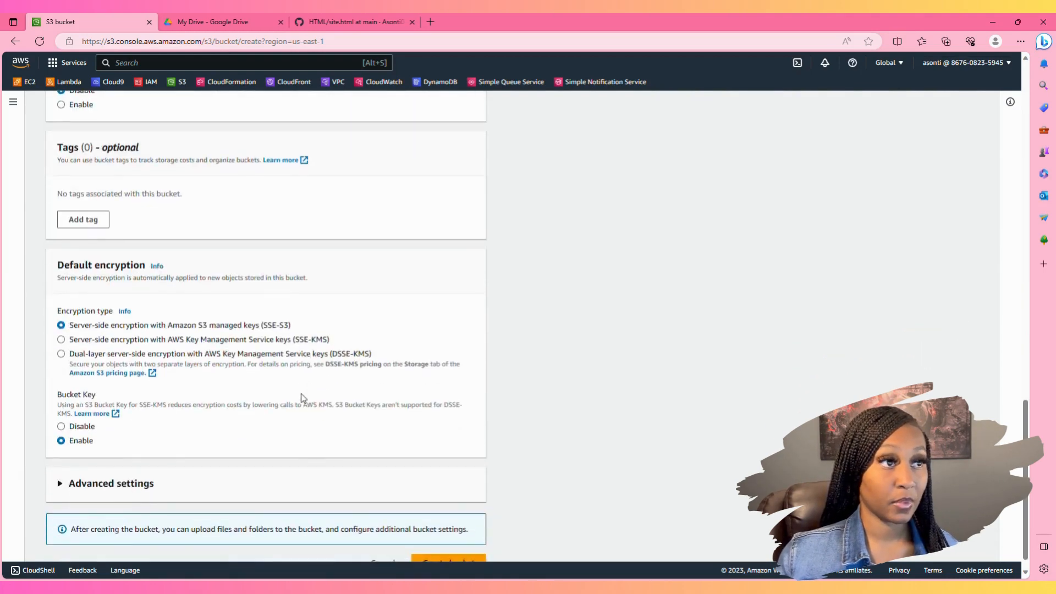
scroll(385, 413, down, 1)
click(439, 542)
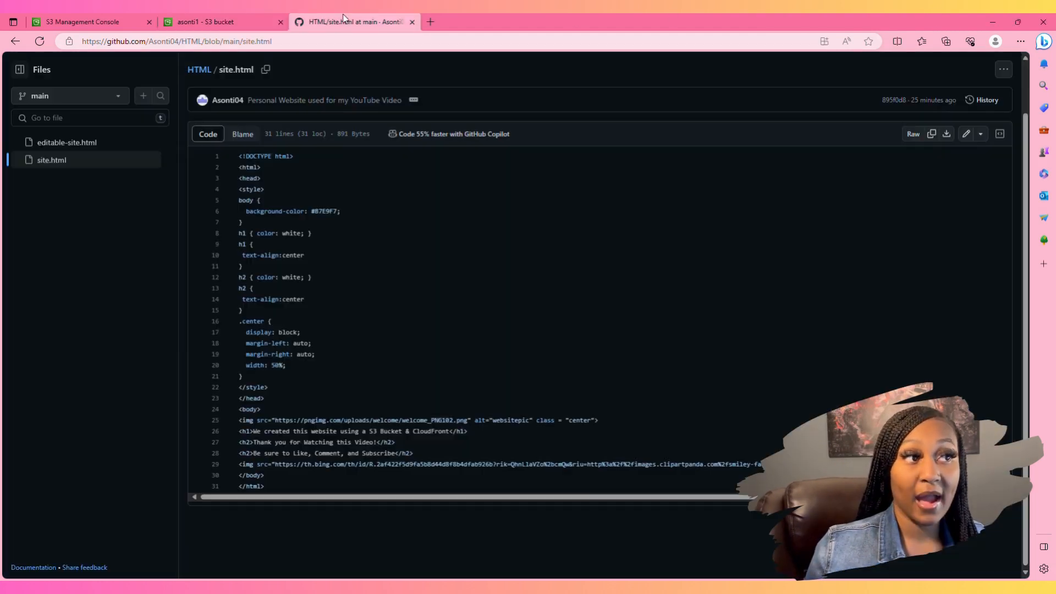
Copy the full code of site.html from the GitHub HTML repository and paste it into a blank Notepad document
click(341, 22)
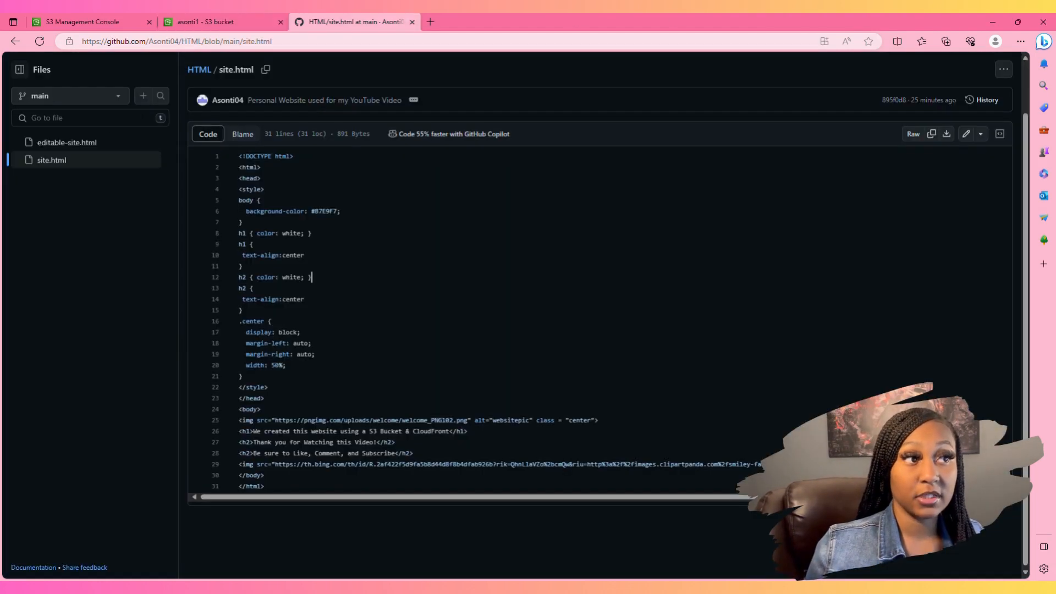
click(91, 143)
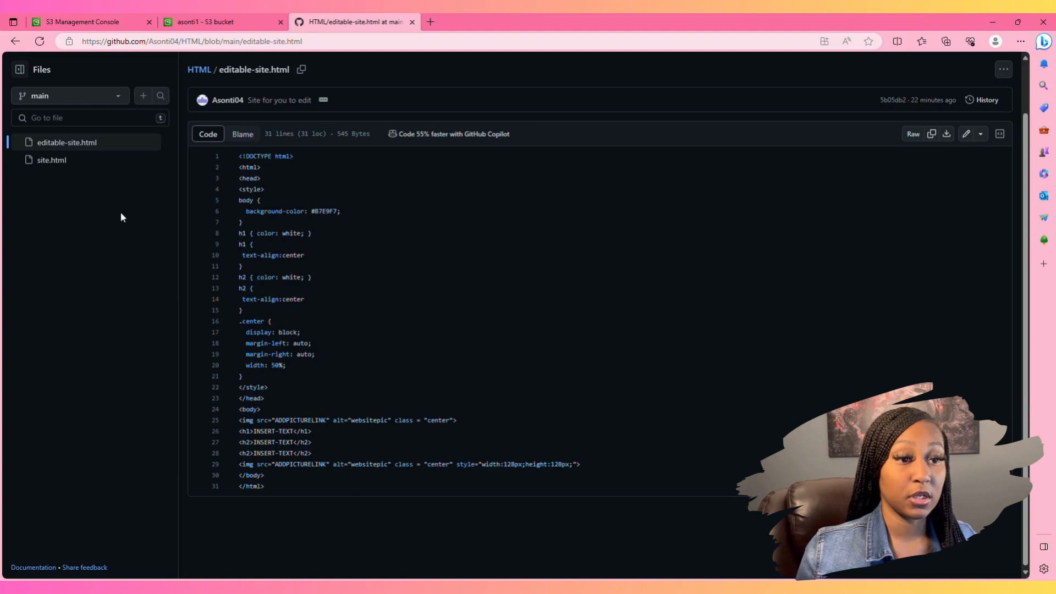
click(112, 160)
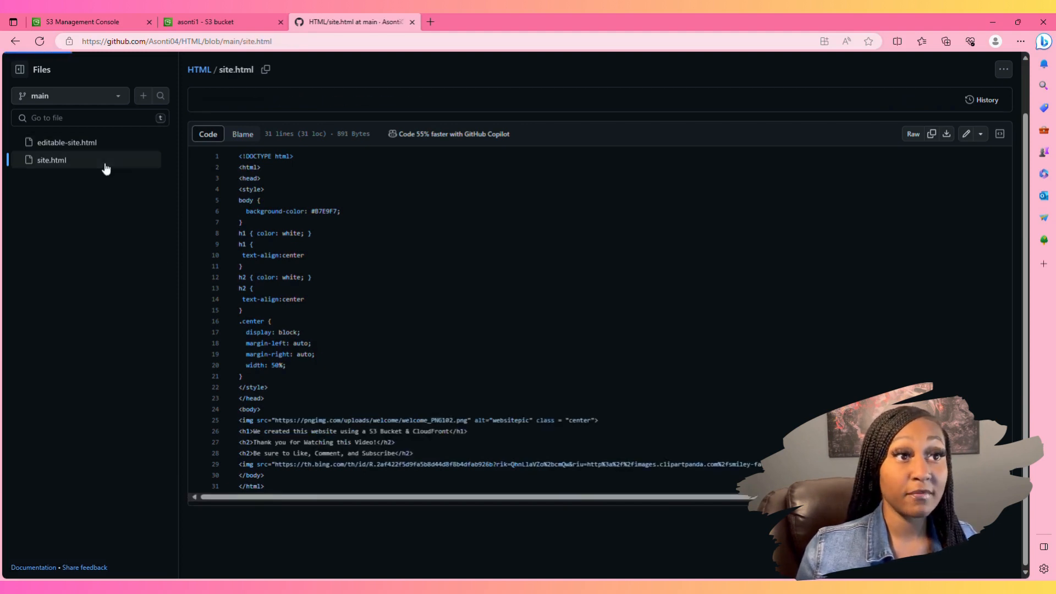
drag(243, 223, 324, 515)
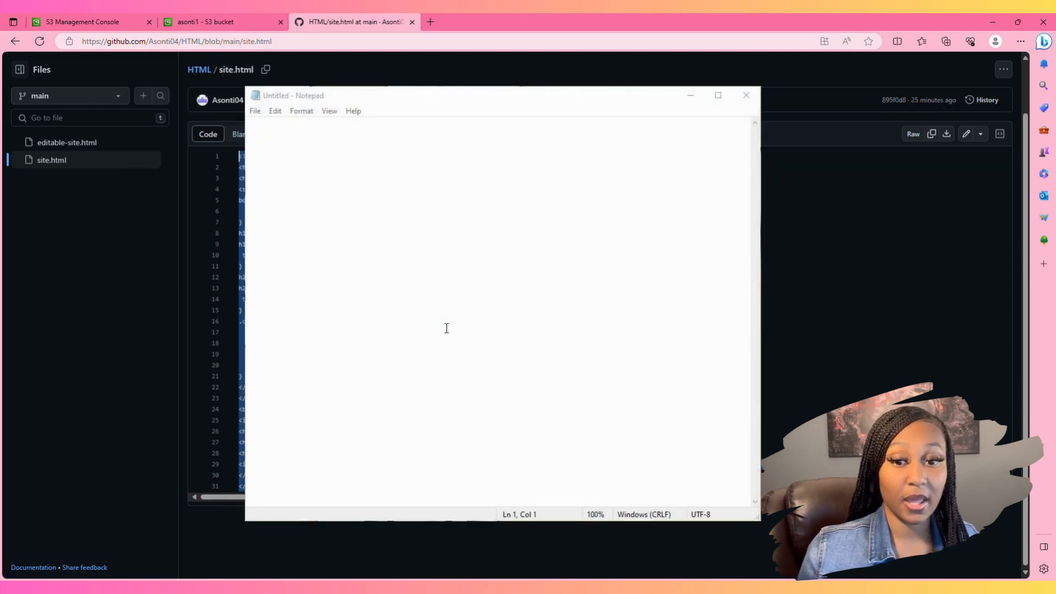
right_click(447, 328)
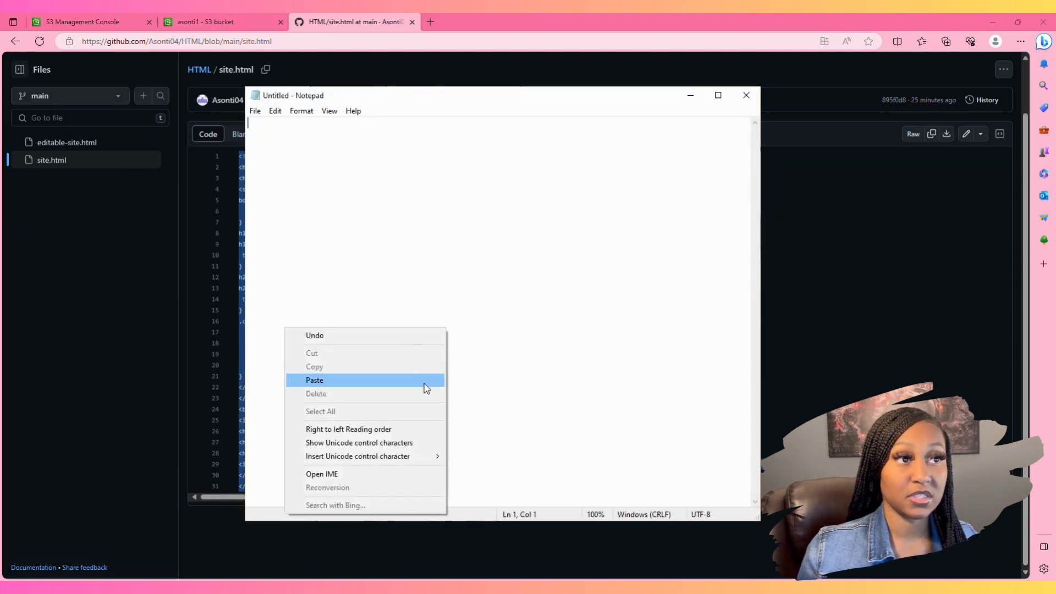
click(427, 388)
Save the Notepad document as mysite.html in the Documents folder
click(255, 111)
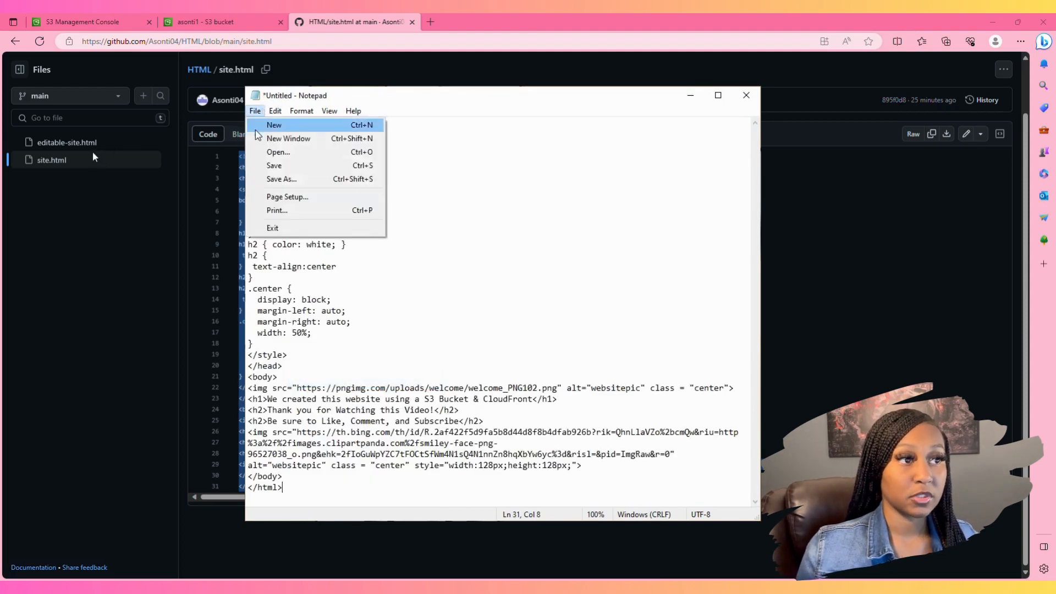
click(280, 179)
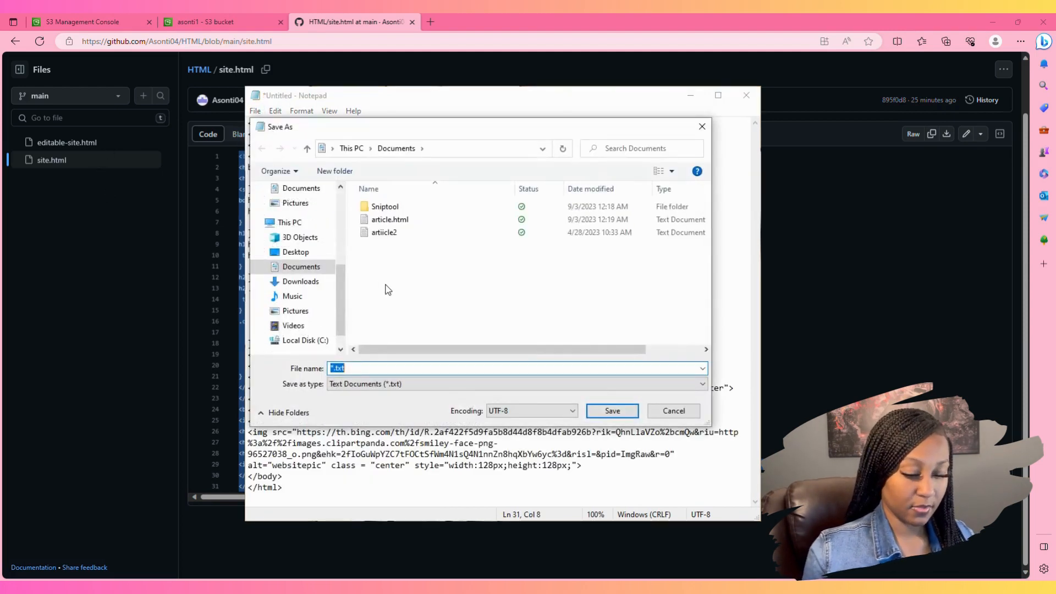
text(mysite.html)
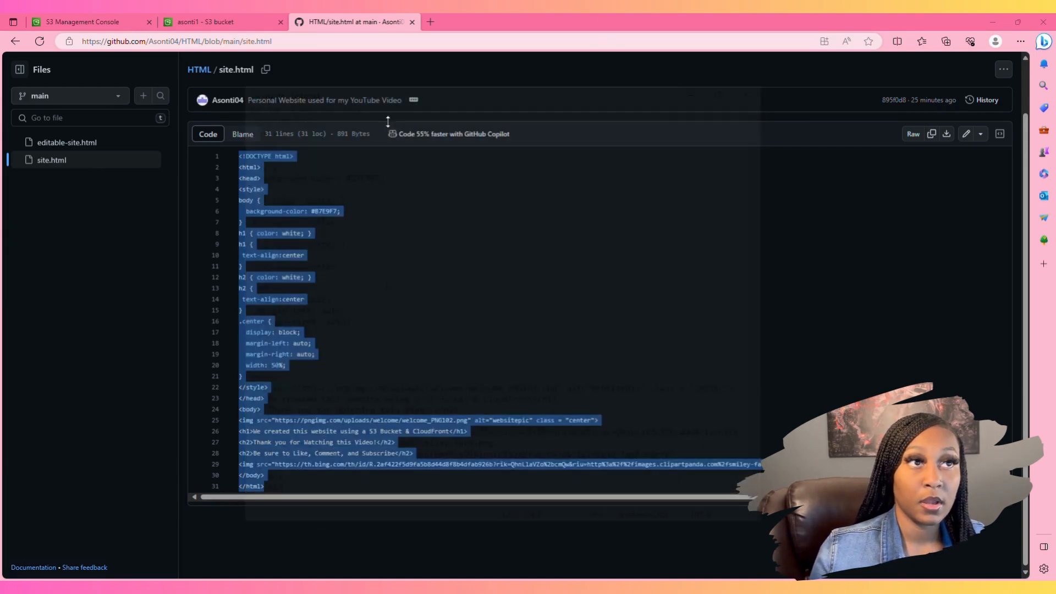
click(389, 119)
Switch back to the S3 console, upload mysite.html to the asonti1 bucket, and close the upload status
click(221, 22)
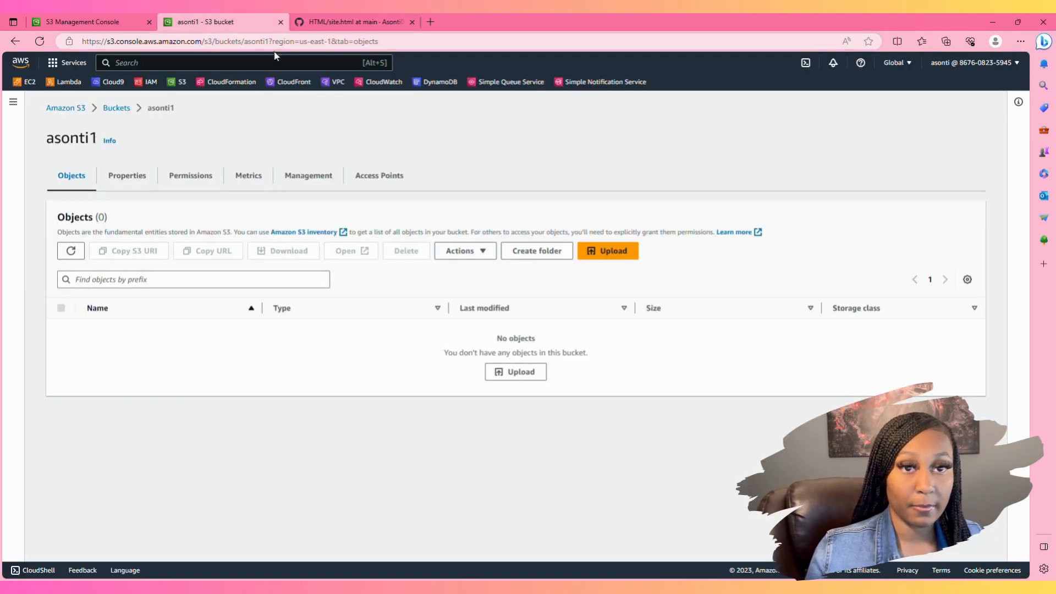
click(540, 374)
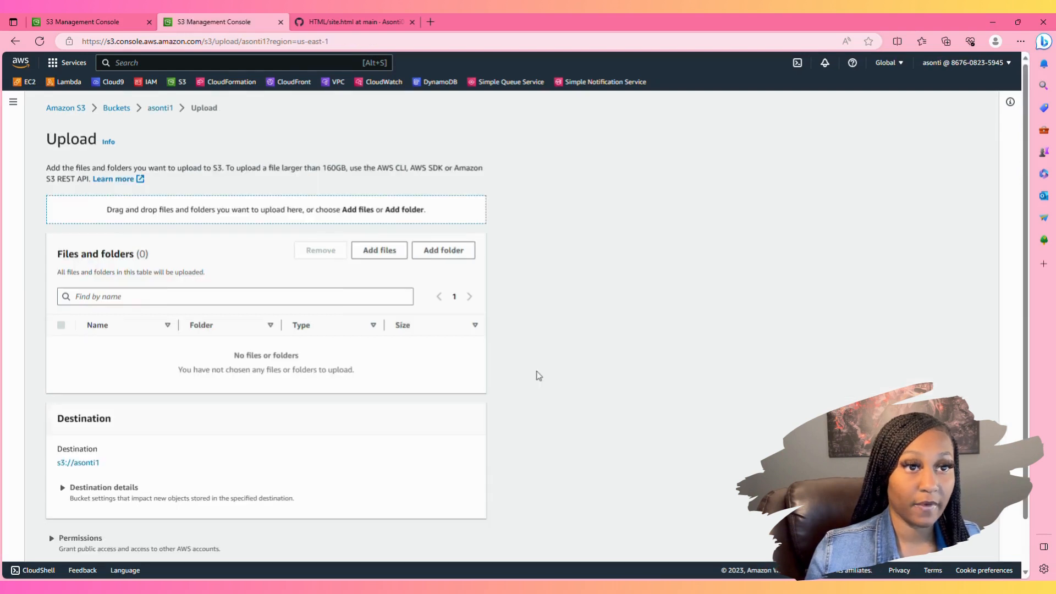
click(400, 254)
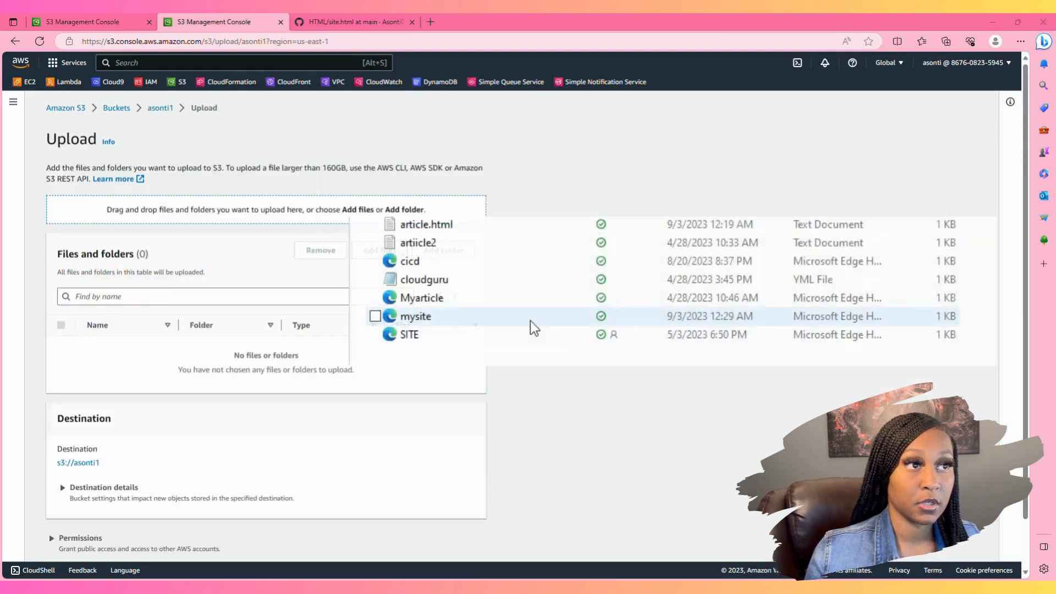
double_click(530, 321)
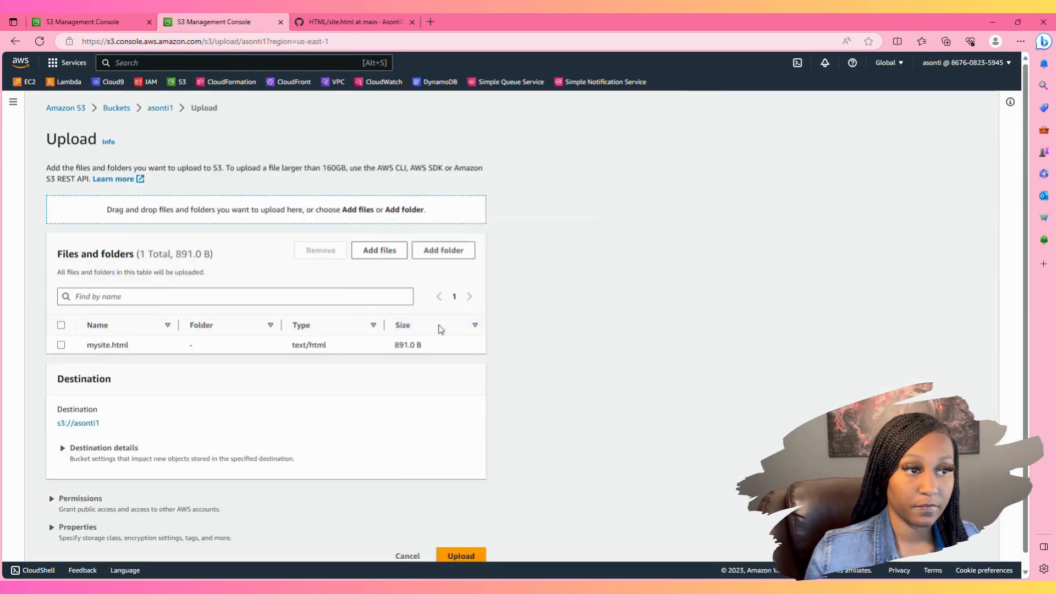
scroll(462, 553, down, 1)
click(472, 542)
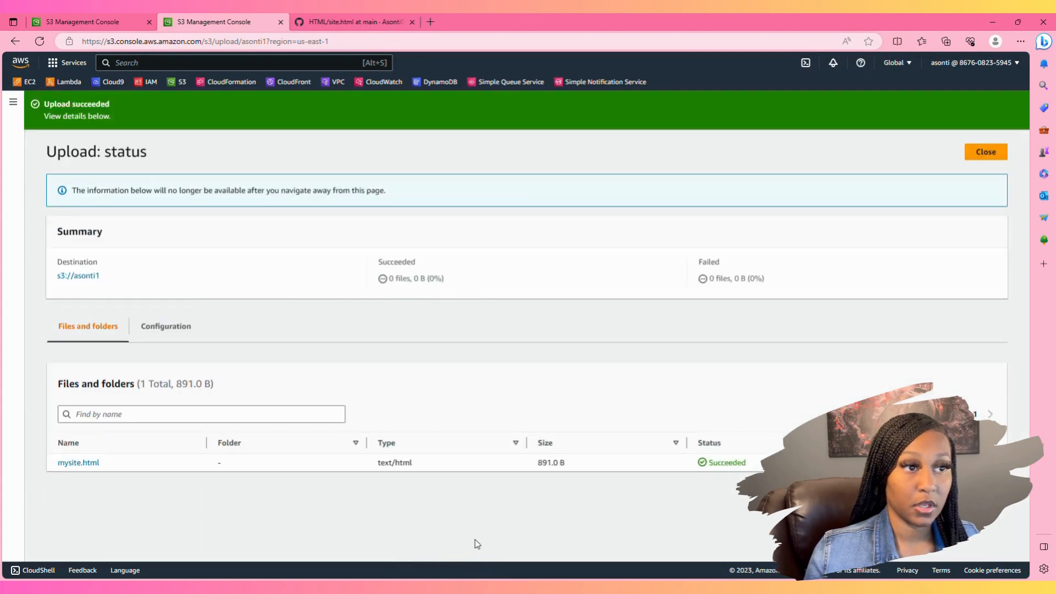
click(987, 159)
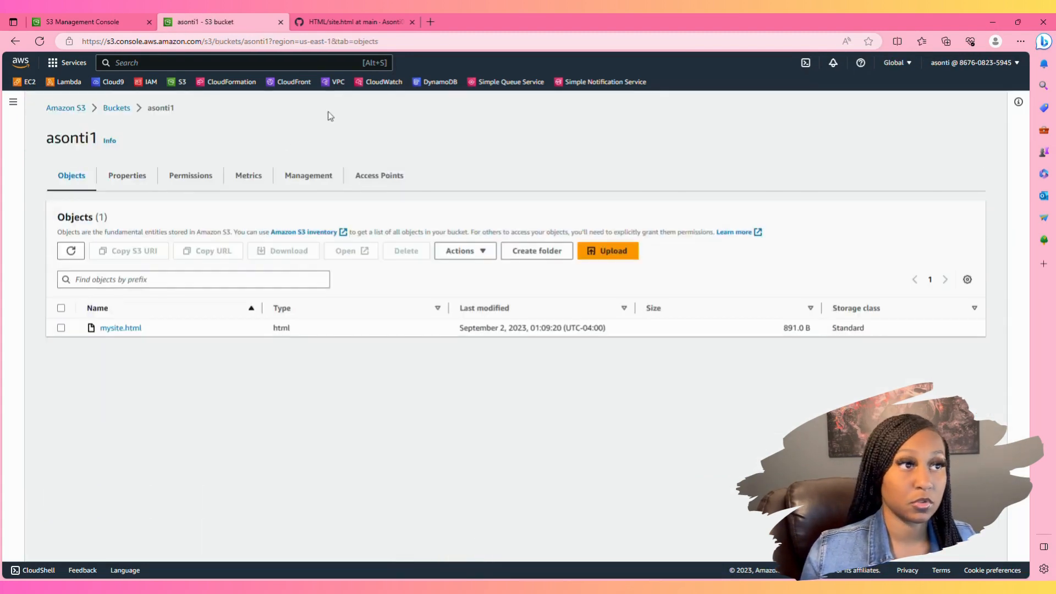
Open the static website hosting settings in the asonti1 bucket's properties for editing
click(148, 187)
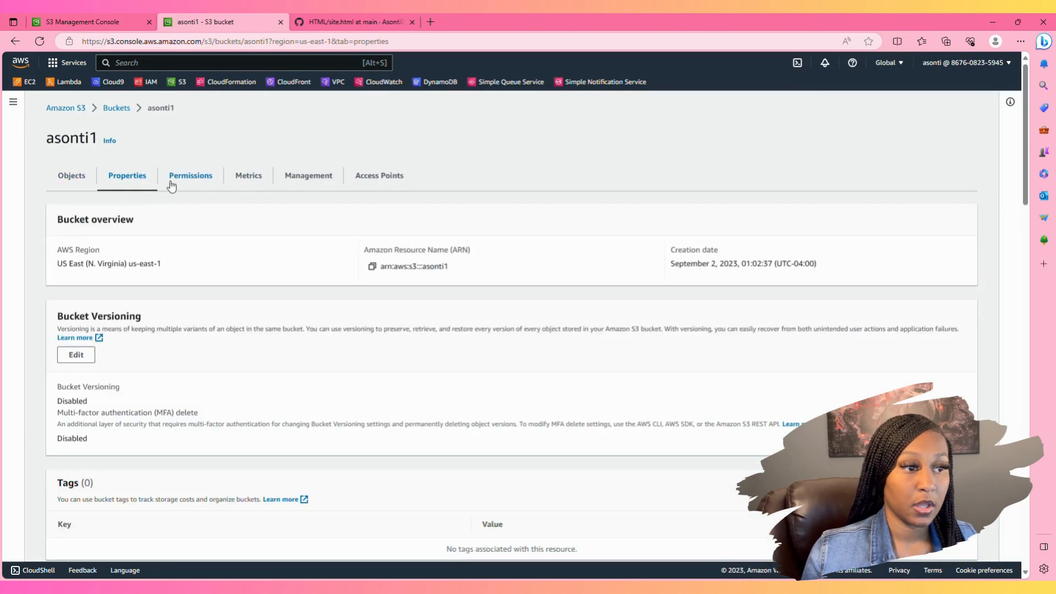
scroll(193, 204, down, 15)
scroll(191, 223, up, 15)
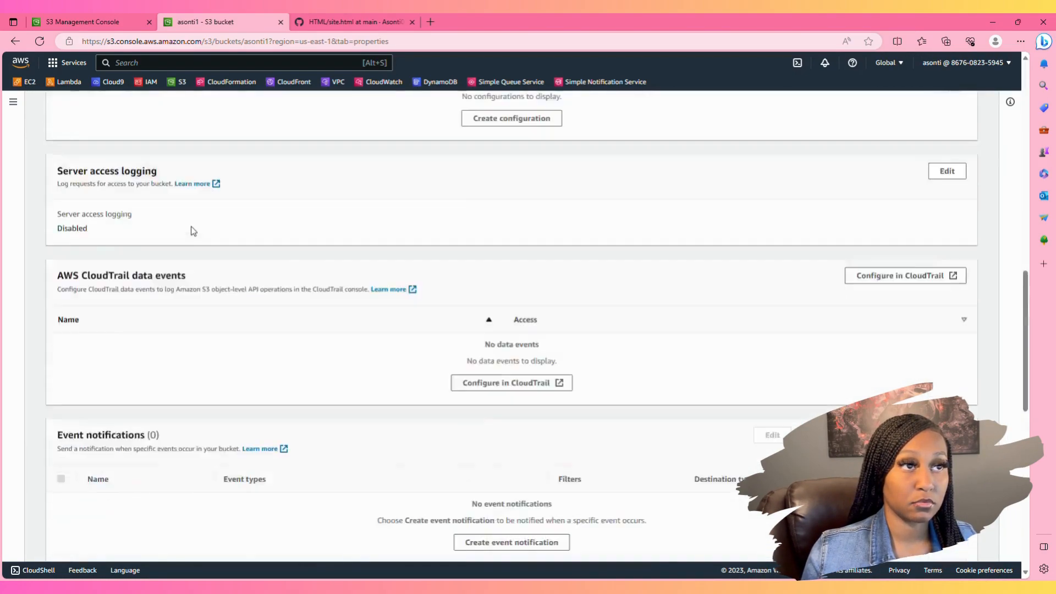
scroll(139, 189, down, 6)
scroll(165, 220, down, 10)
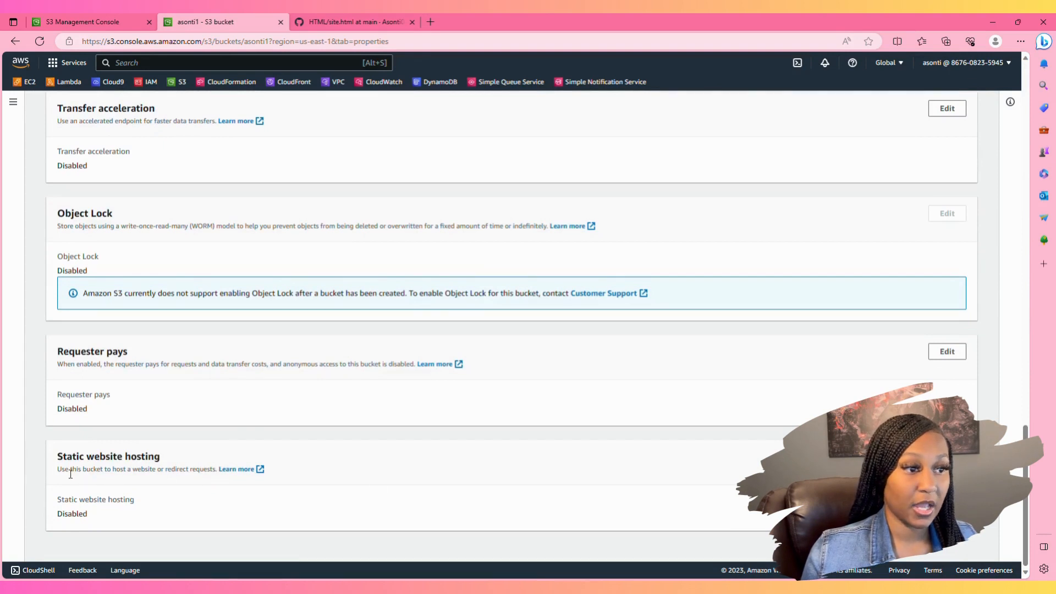
triple_click(75, 460)
click(190, 458)
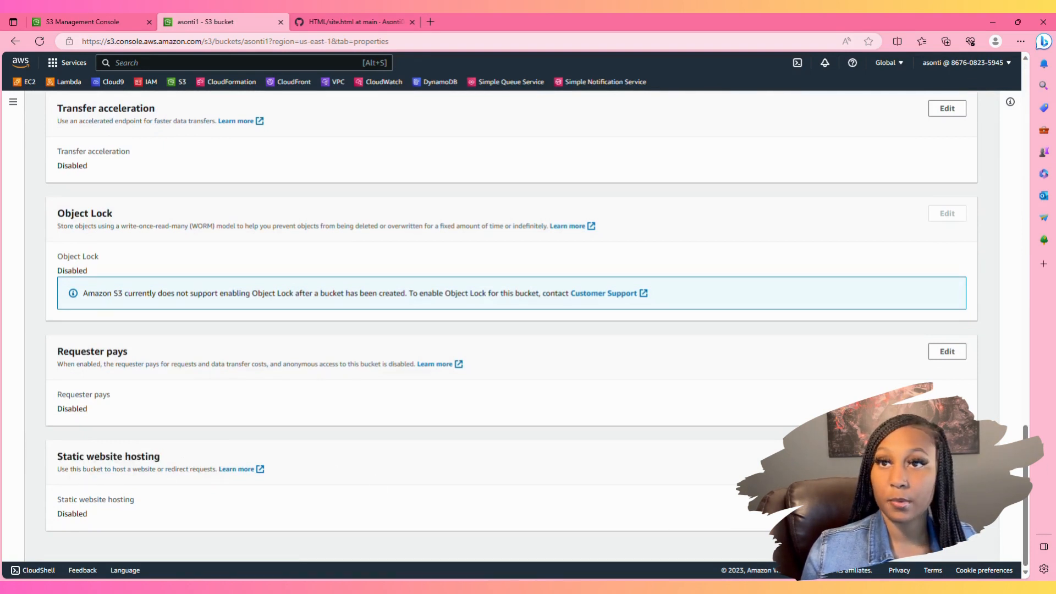
click(948, 456)
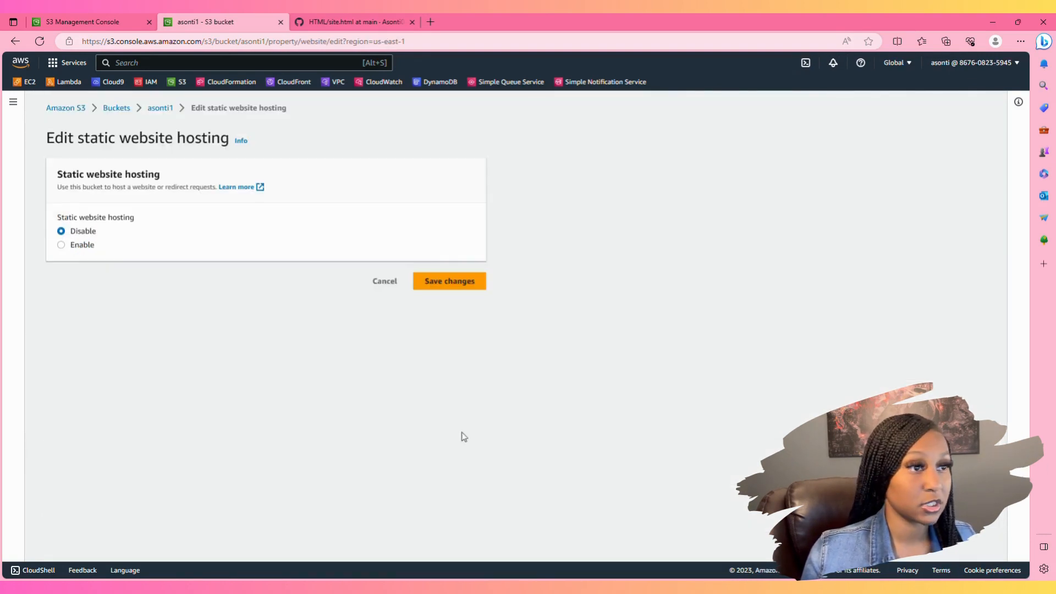
Enable and save static website hosting with mysite.html as the index document, and return to the bucket's object list
click(61, 245)
scroll(132, 358, down, 2)
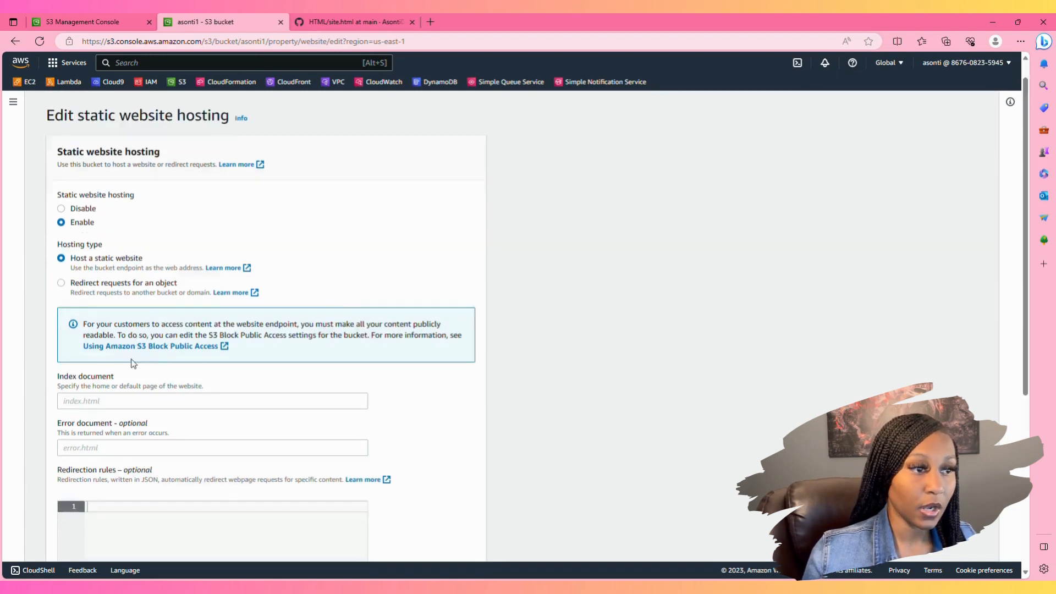
click(135, 351)
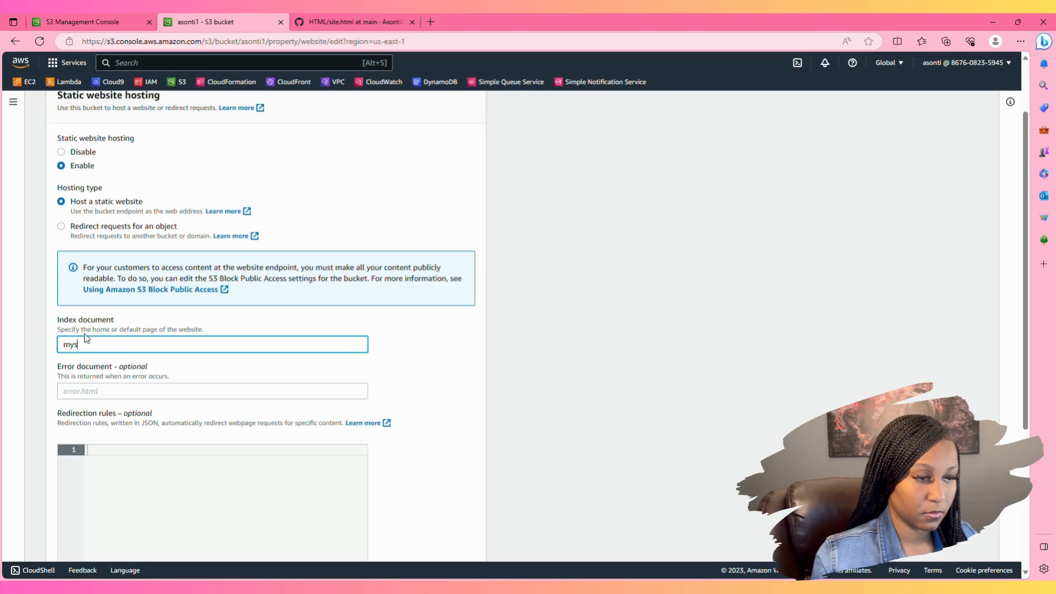
text(mysite.html)
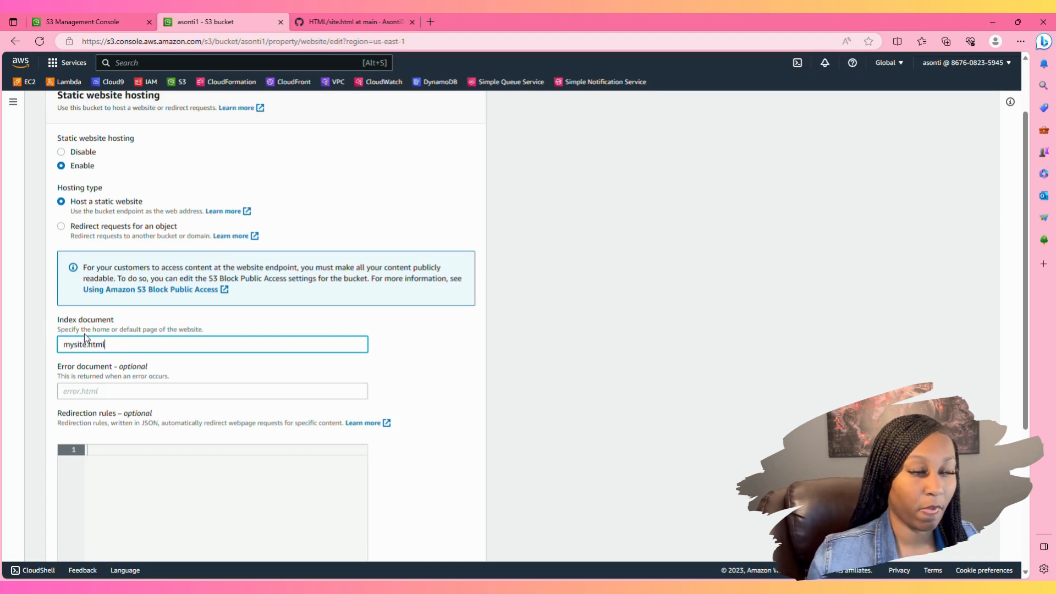
scroll(323, 389, down, 5)
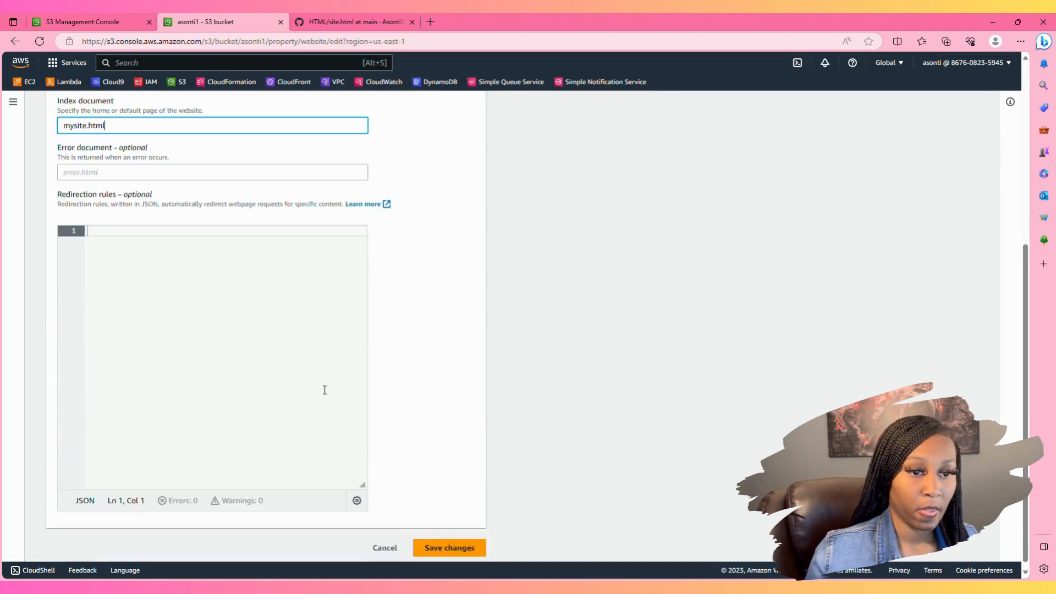
click(445, 545)
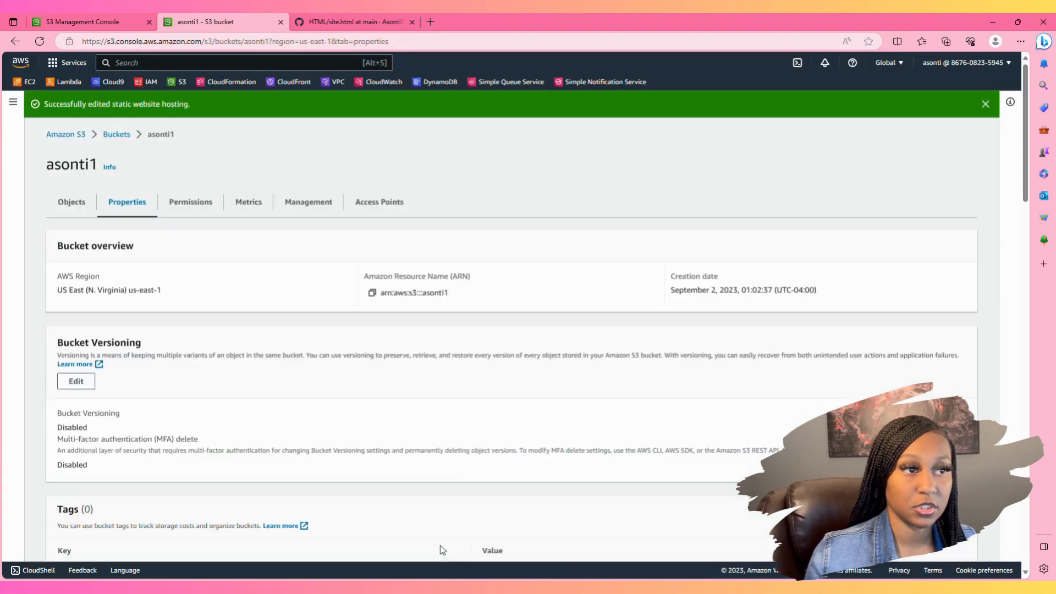
click(71, 202)
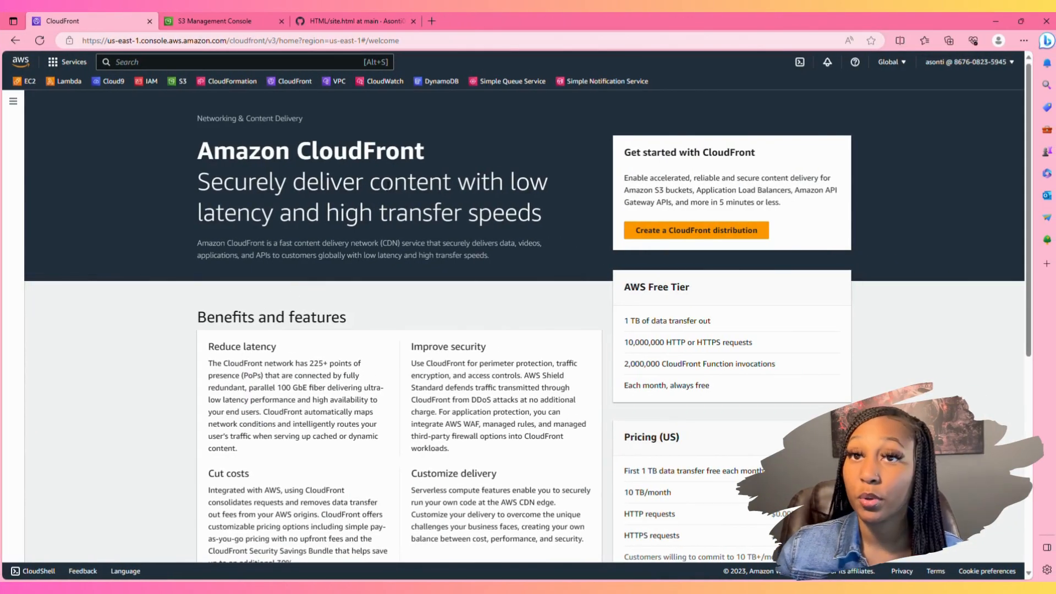
Start a new CloudFront distribution with the asonti1 S3 bucket as its origin domain
click(700, 231)
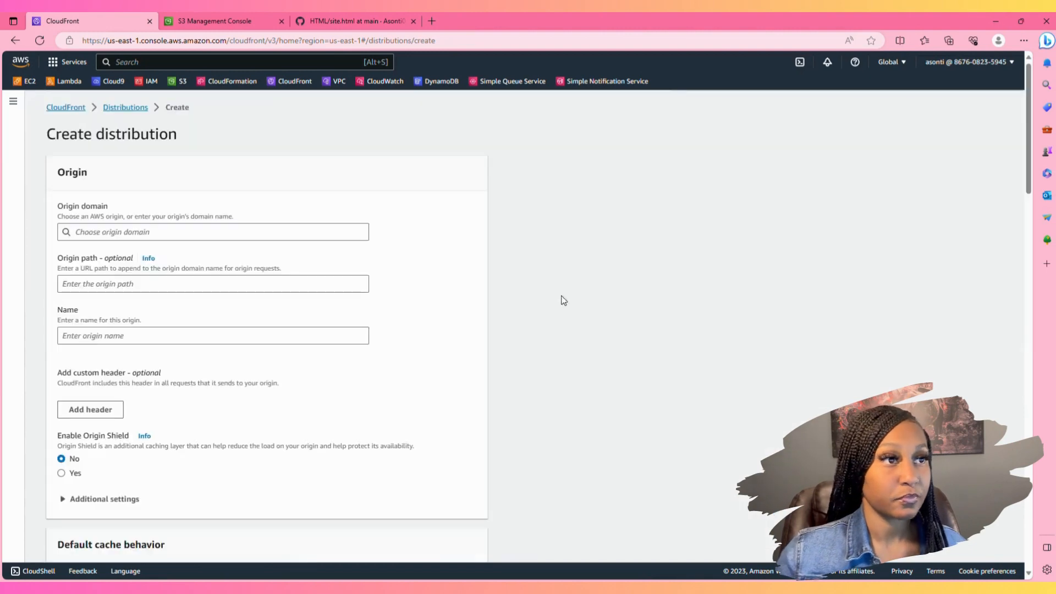
click(129, 231)
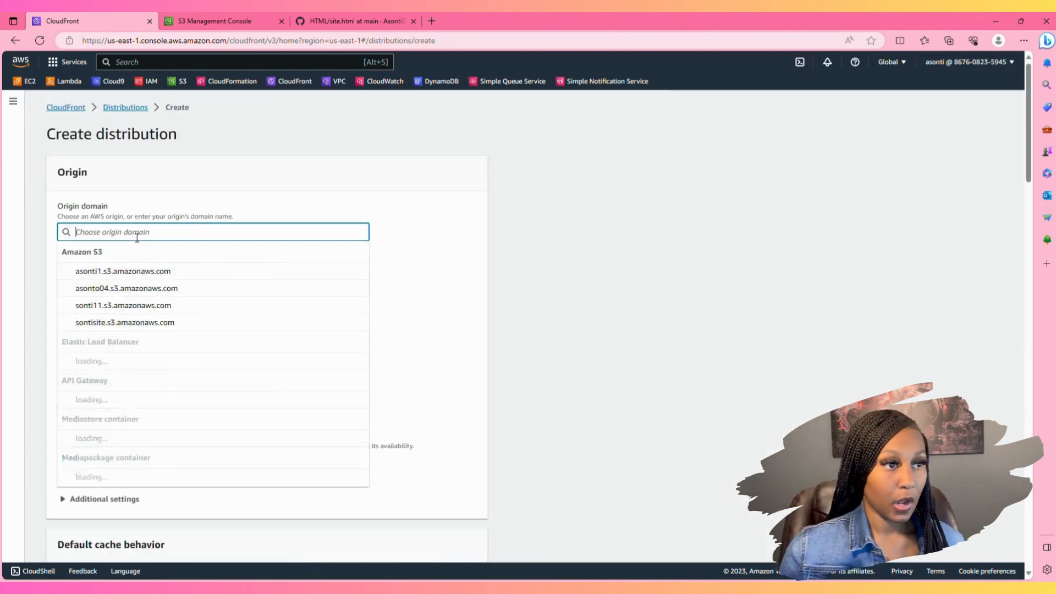
click(144, 272)
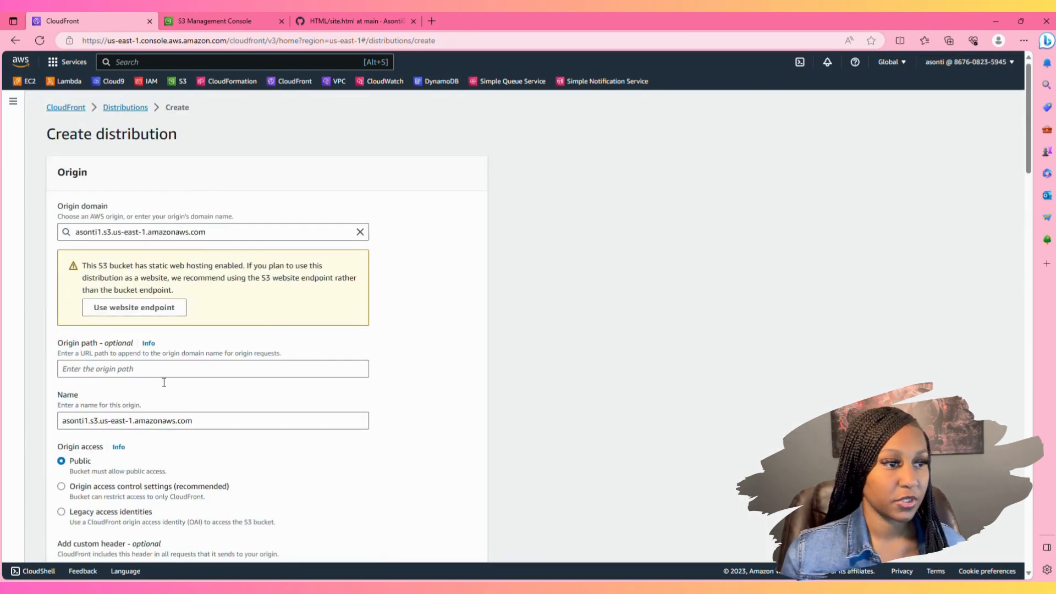
Set the origin access to origin access control settings and choose the existing asonti1 control
scroll(159, 374, down, 3)
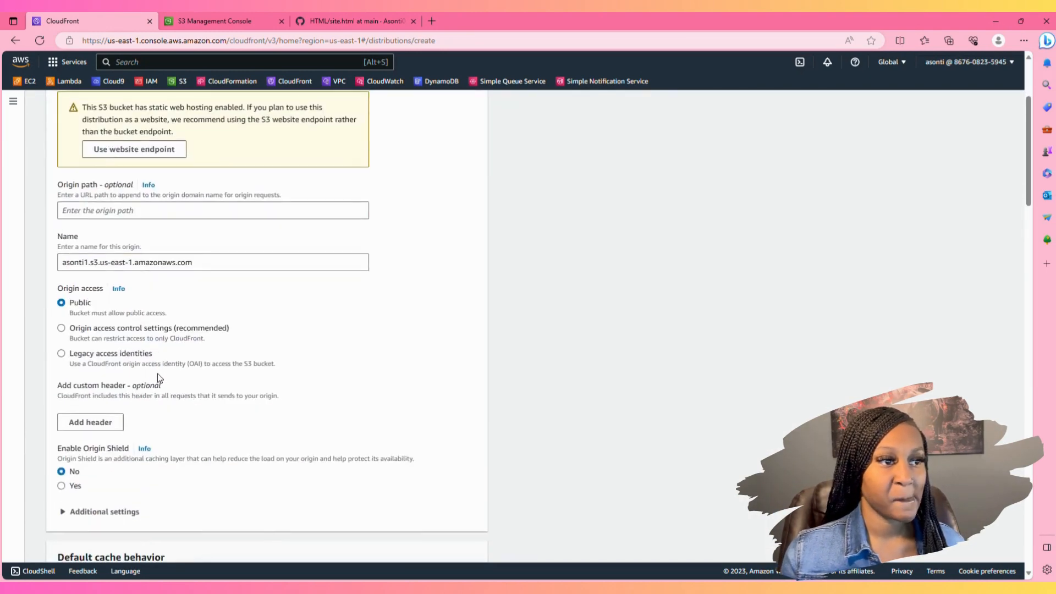
click(75, 332)
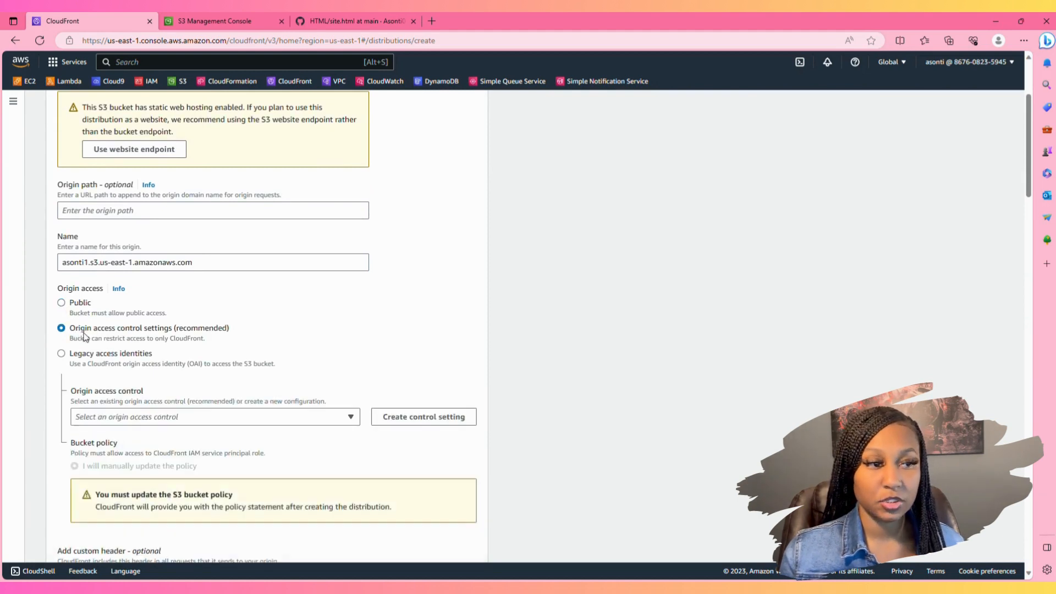
click(208, 416)
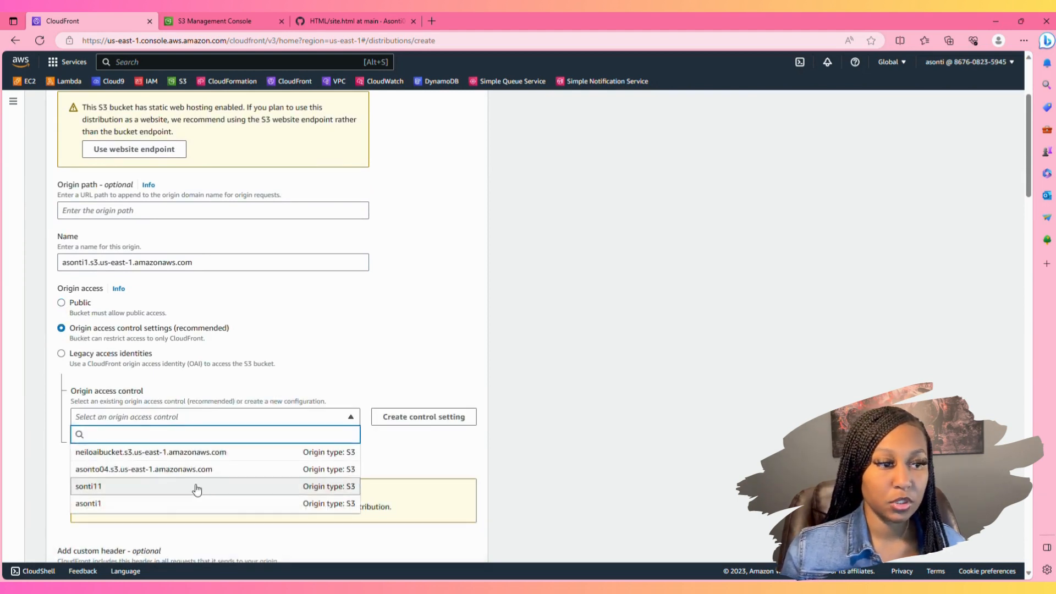
click(189, 504)
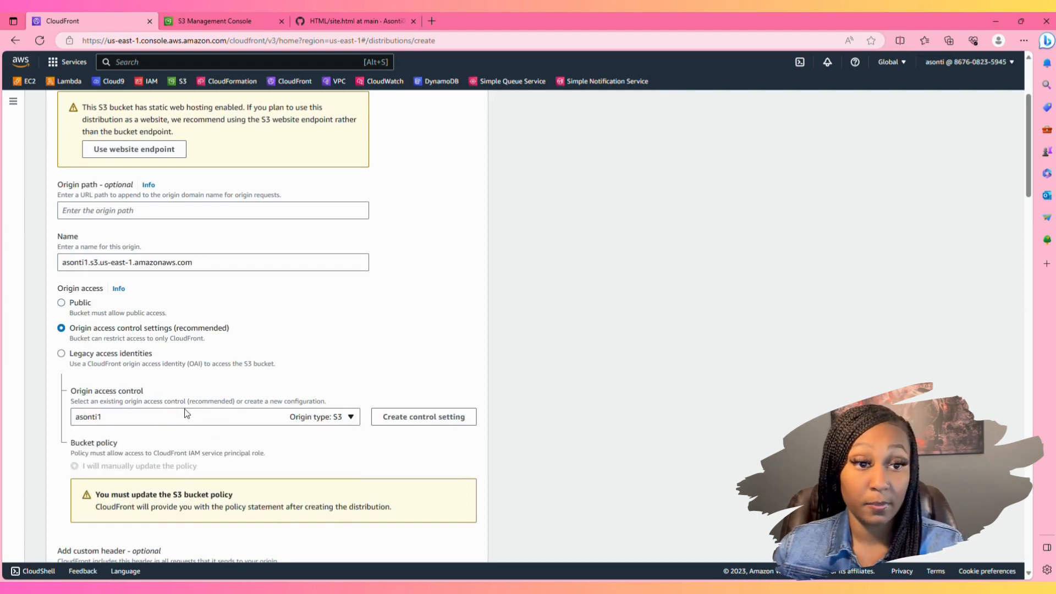
click(450, 424)
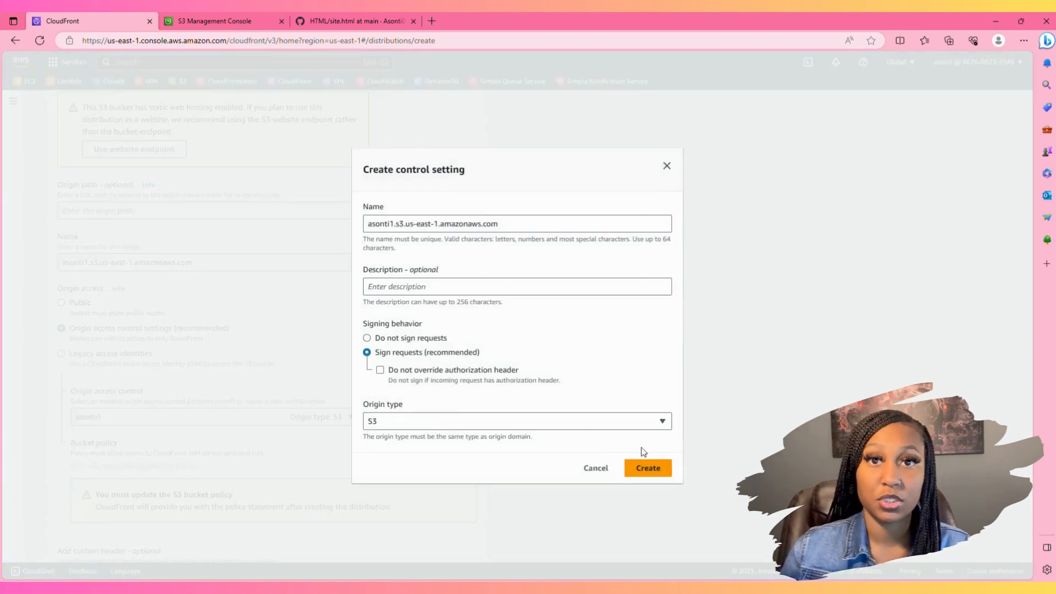
click(668, 166)
Set the default cache behavior's viewer protocol policy to Redirect HTTP to HTTPS
scroll(359, 377, down, 1)
scroll(359, 377, down, 3)
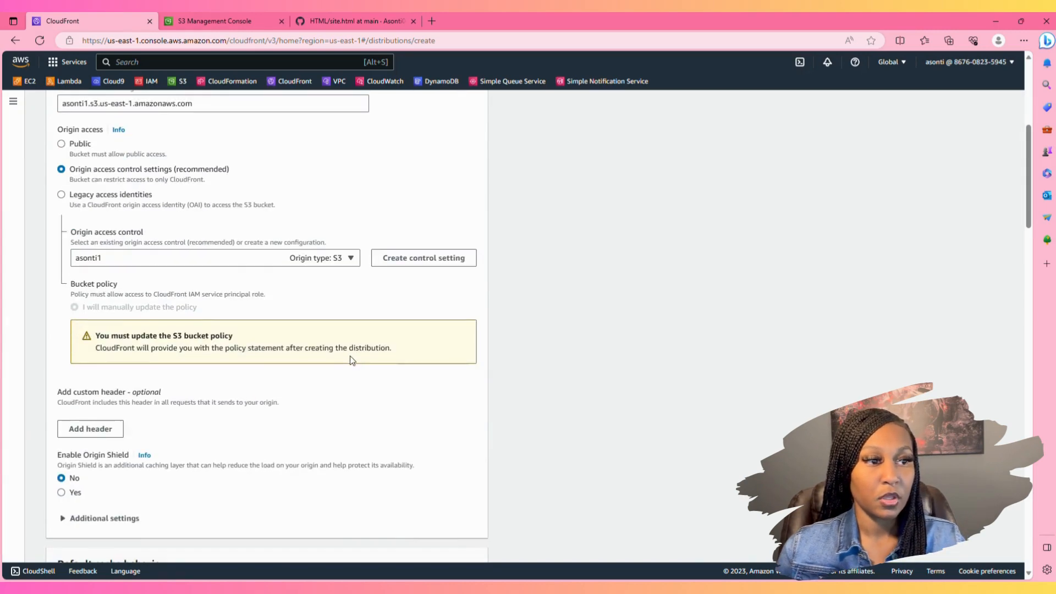
scroll(254, 266, down, 10)
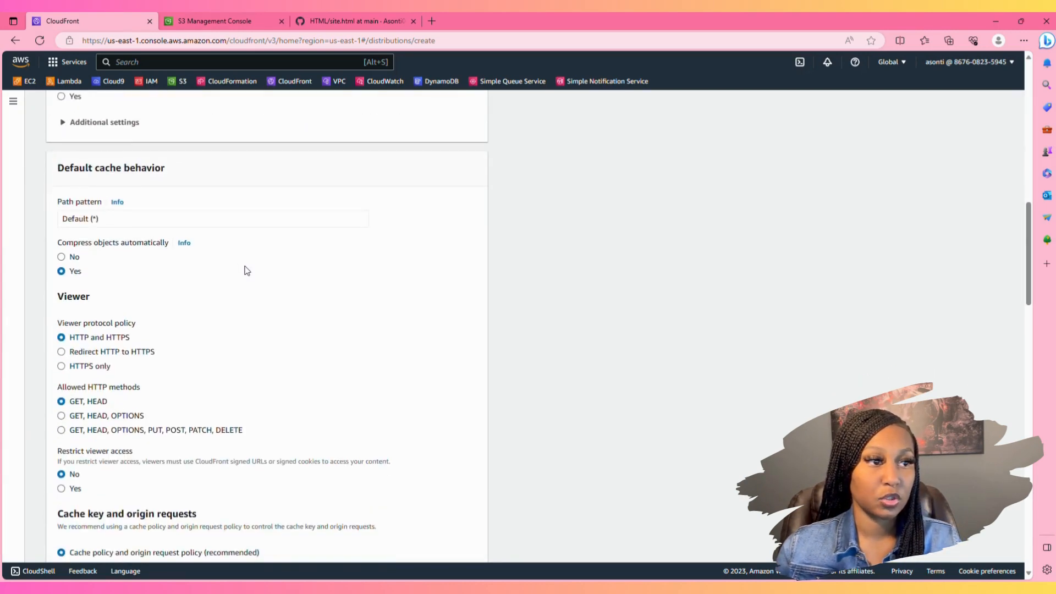
scroll(247, 271, down, 2)
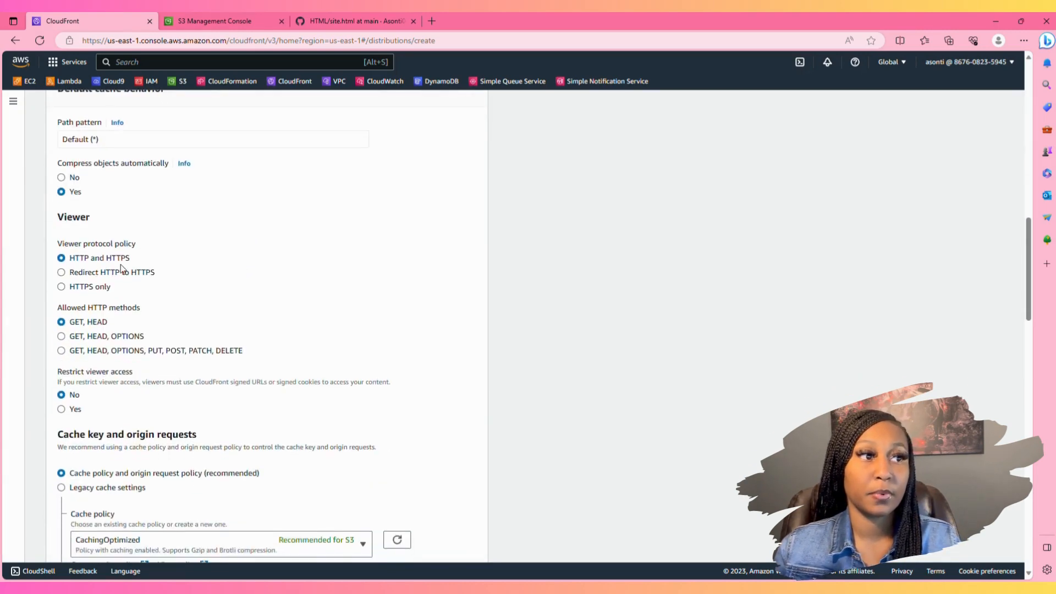
click(61, 273)
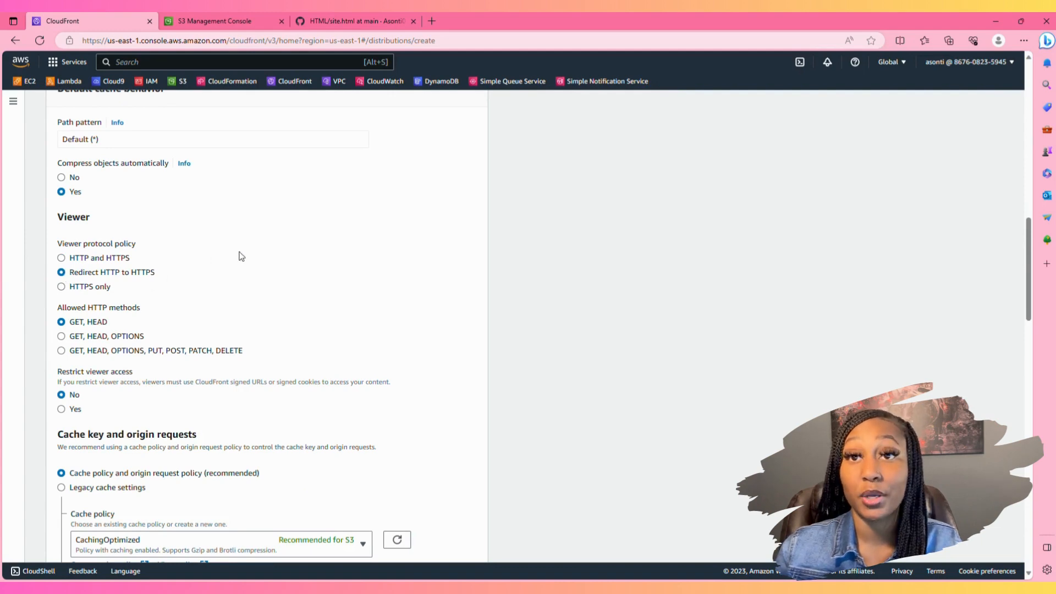
Enable the Web Application Firewall security protections for the distribution
scroll(245, 264, down, 12)
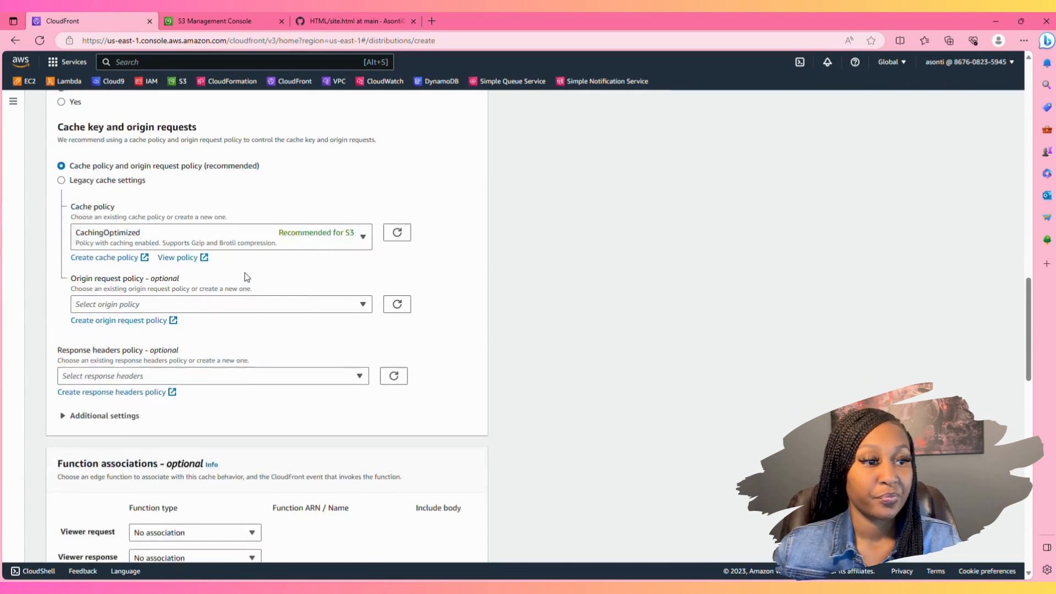
scroll(245, 281, down, 6)
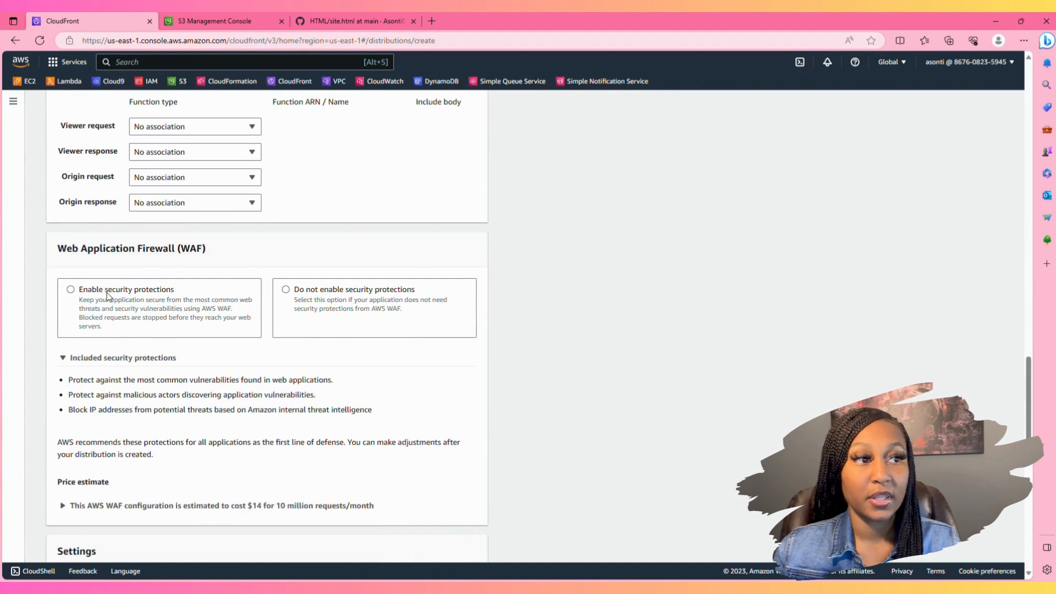
drag(79, 292, 178, 291)
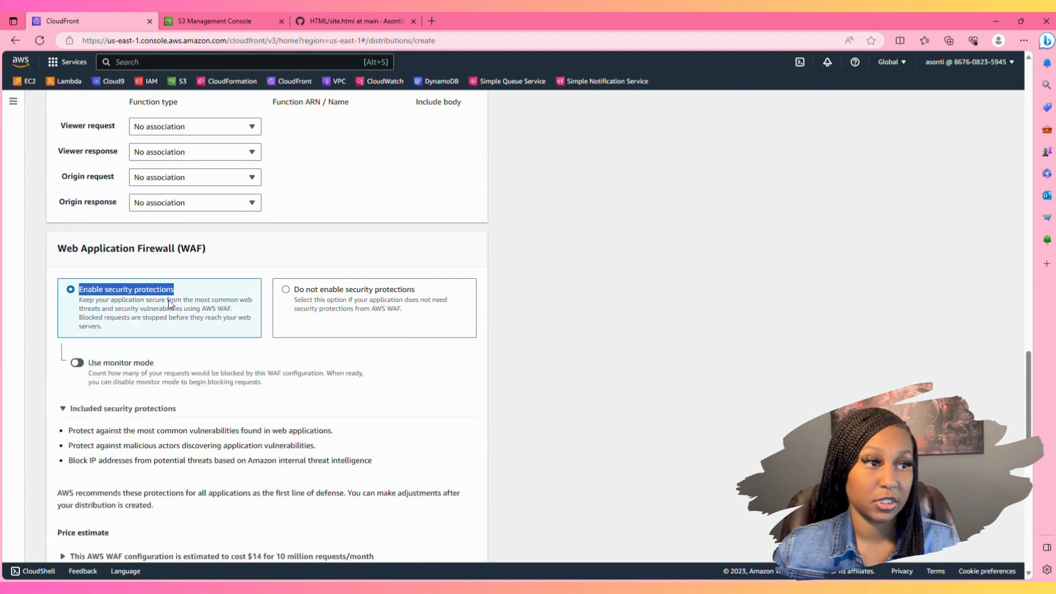
click(163, 307)
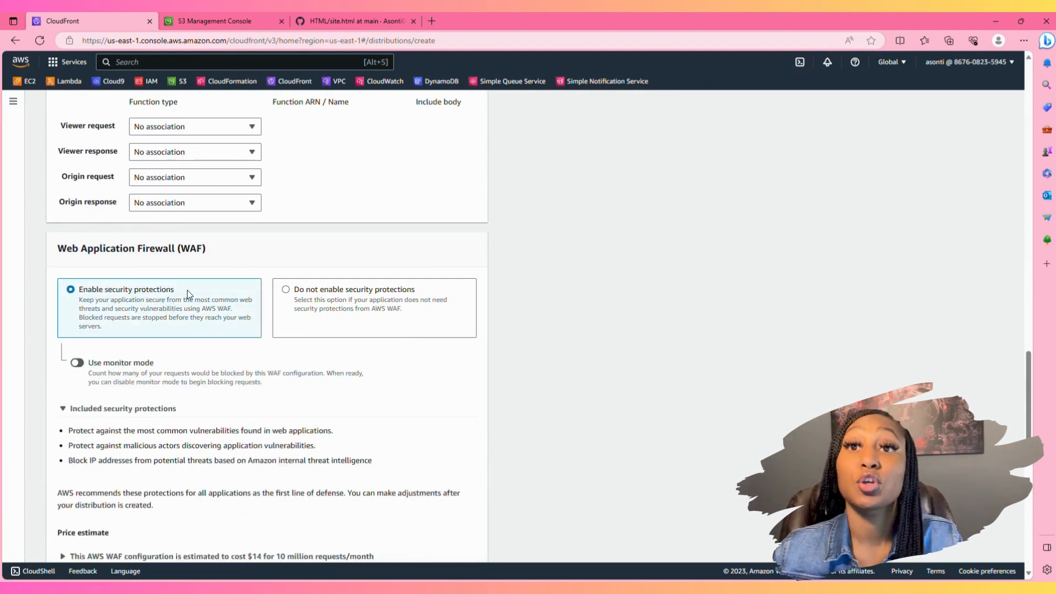
Set the default root object to mysite.html and create the distribution
scroll(166, 391, down, 10)
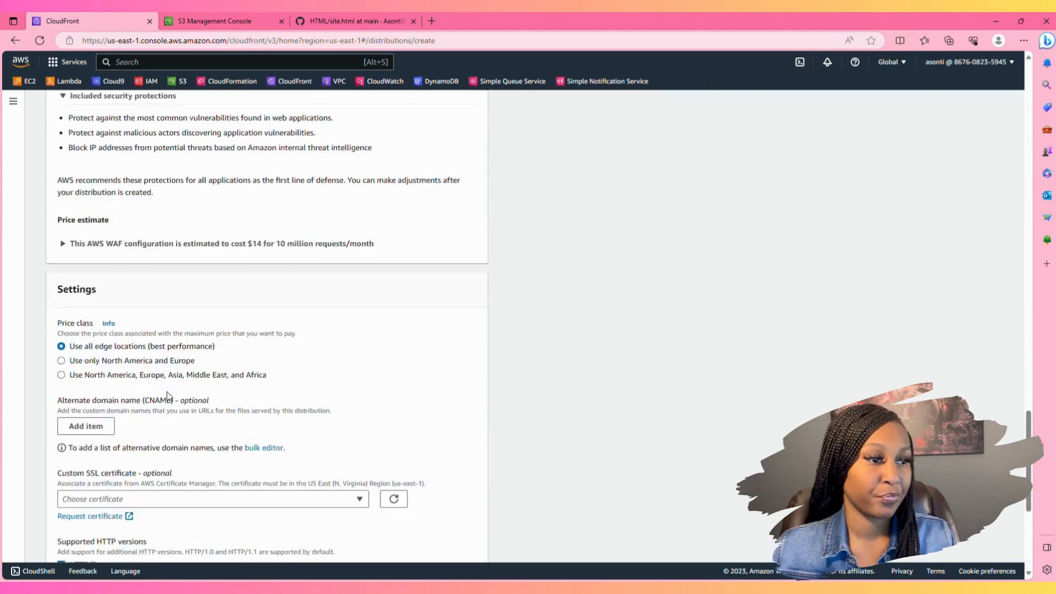
scroll(193, 386, down, 1)
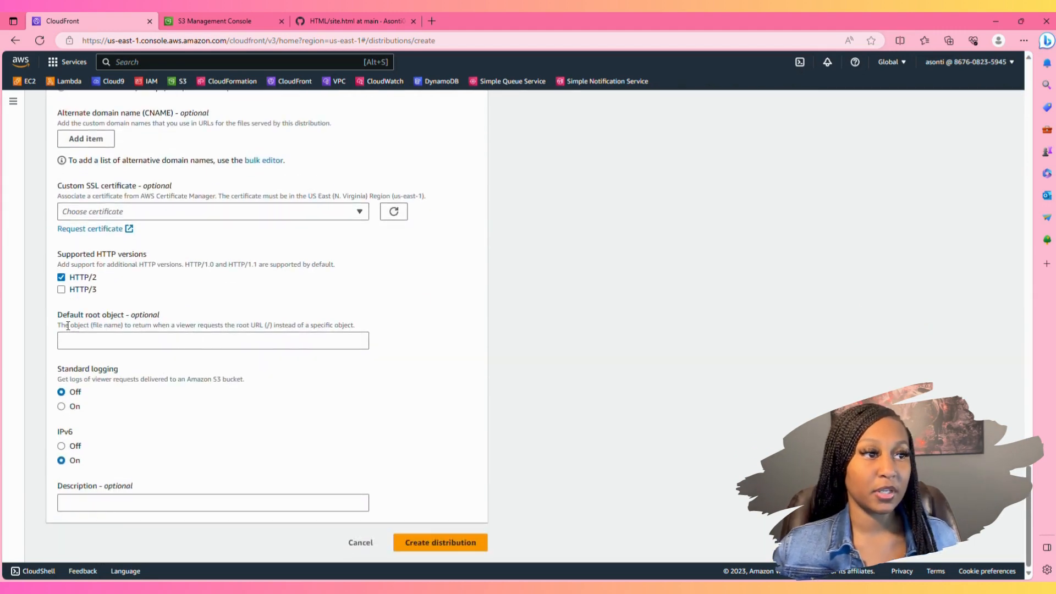
drag(57, 315, 126, 317)
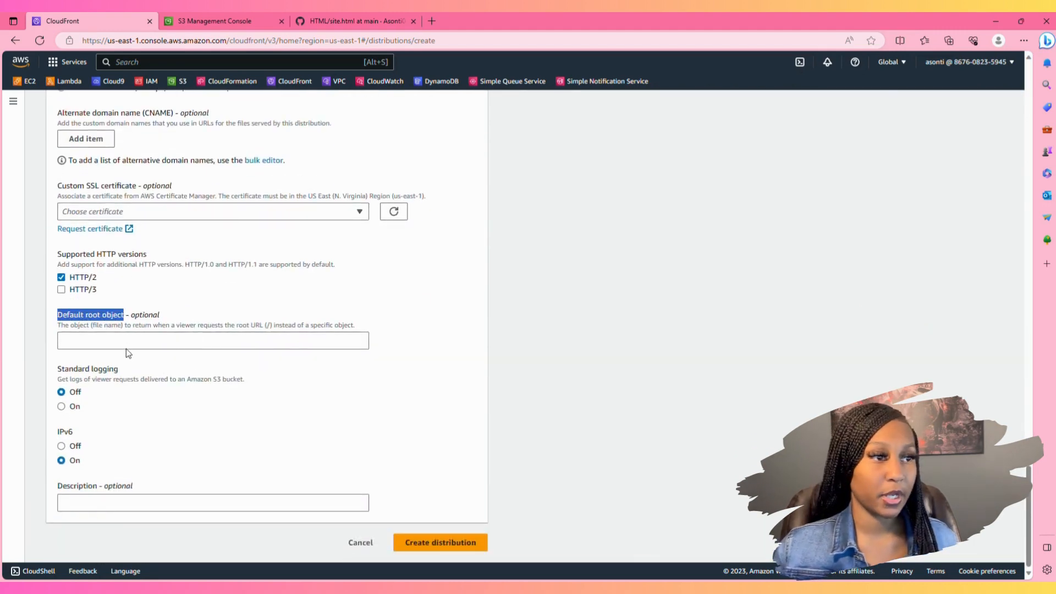
click(151, 346)
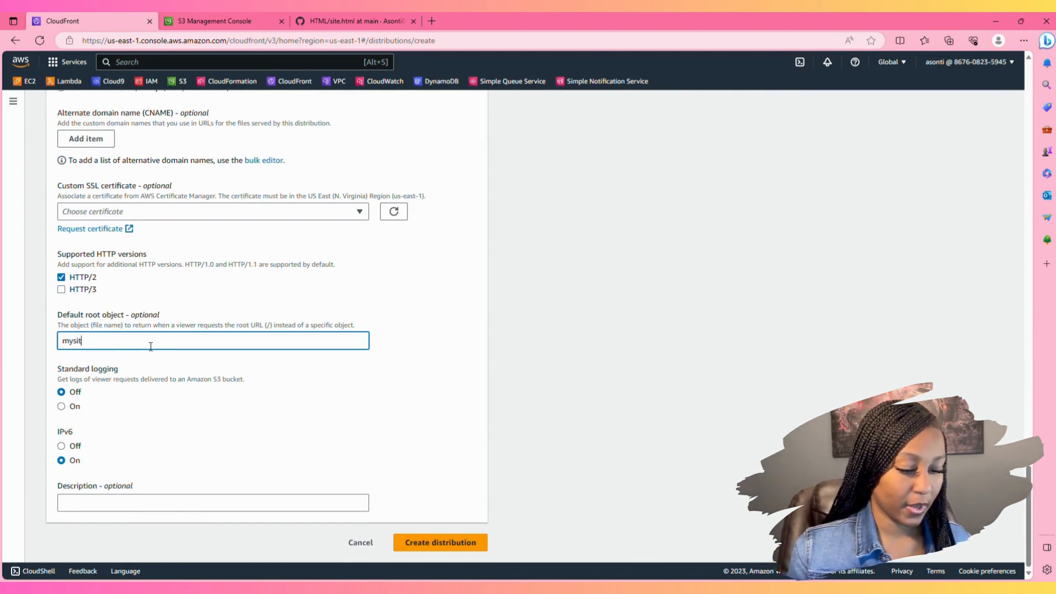
text(mysite.html)
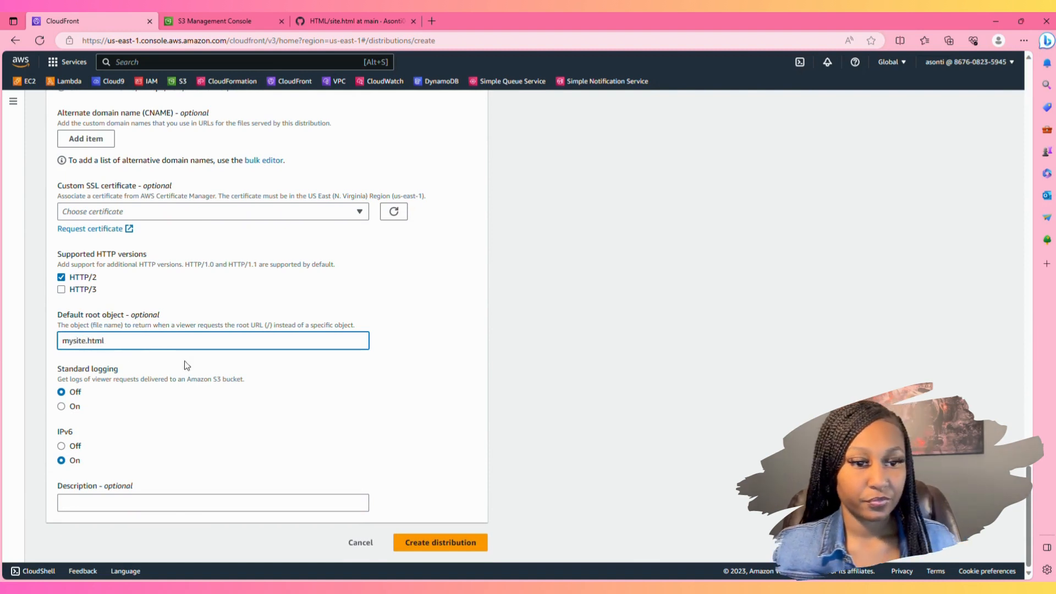
click(484, 542)
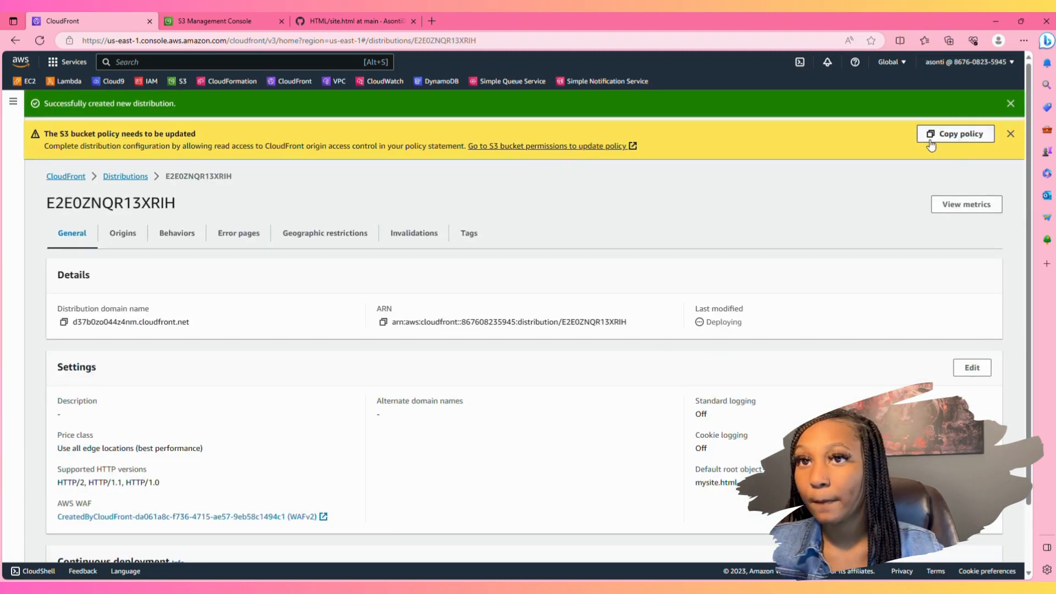
Copy the policy statement supplied for the new distribution and open the asonti1 bucket policy for editing
click(950, 142)
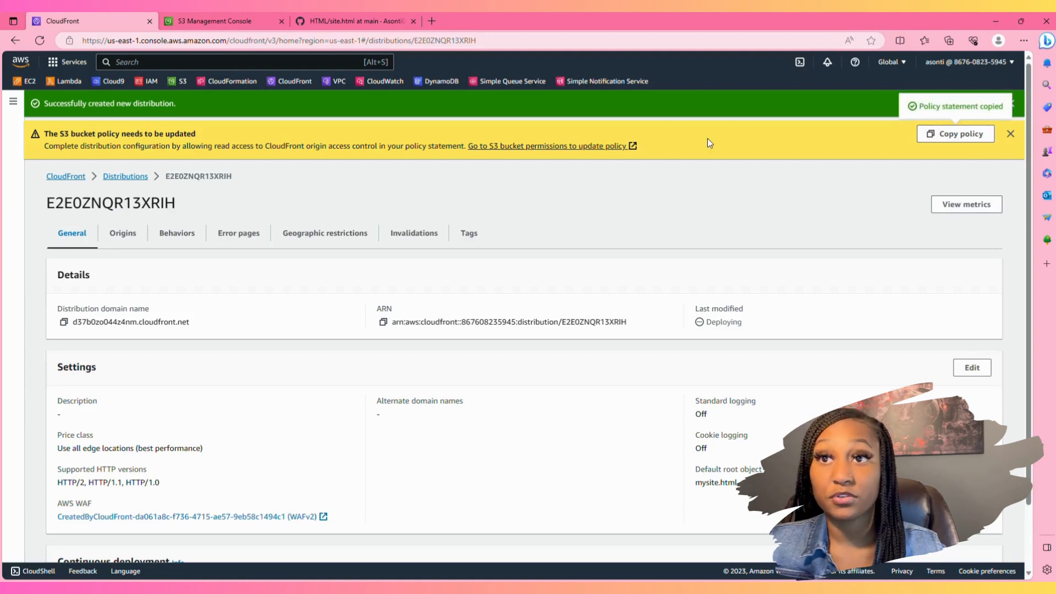
click(570, 147)
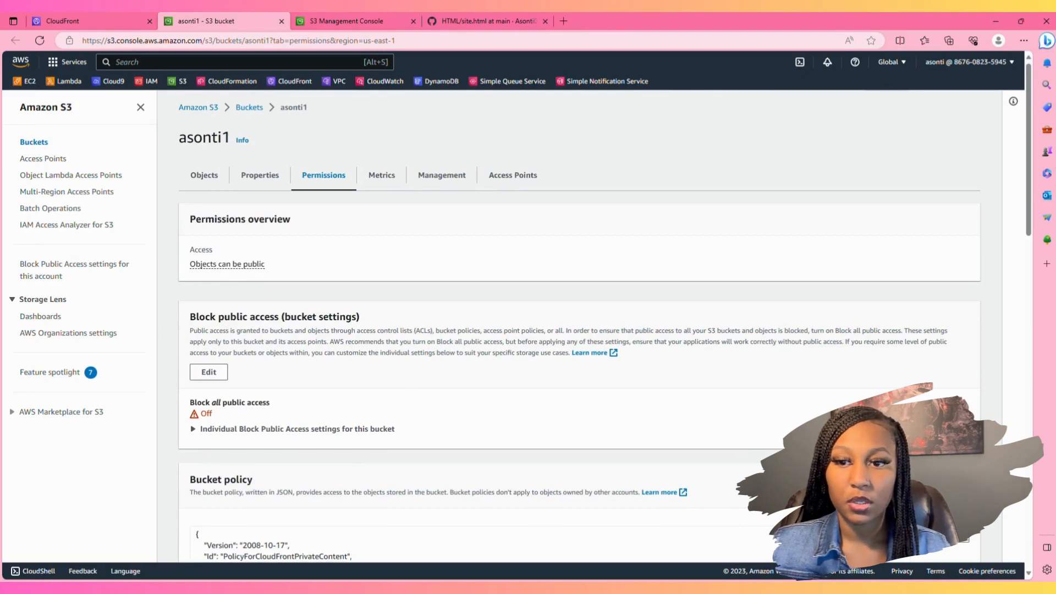
click(900, 491)
Replace the entire asonti1 bucket policy with the copied CloudFront policy statement and save the changes
click(307, 359)
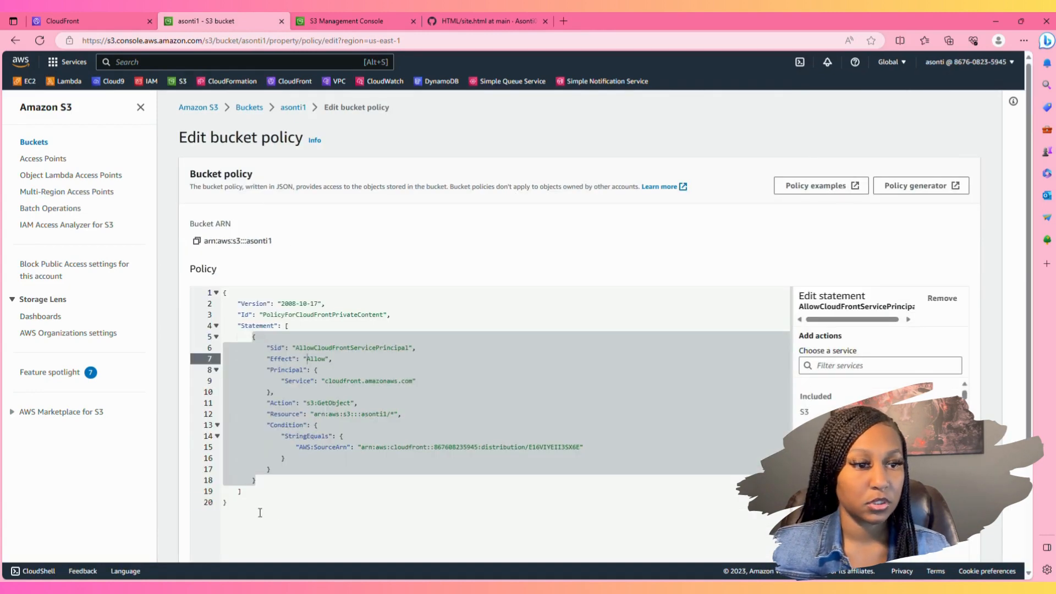
key(ctrl+a)
key(BackSpace)
key(ctrl+v)
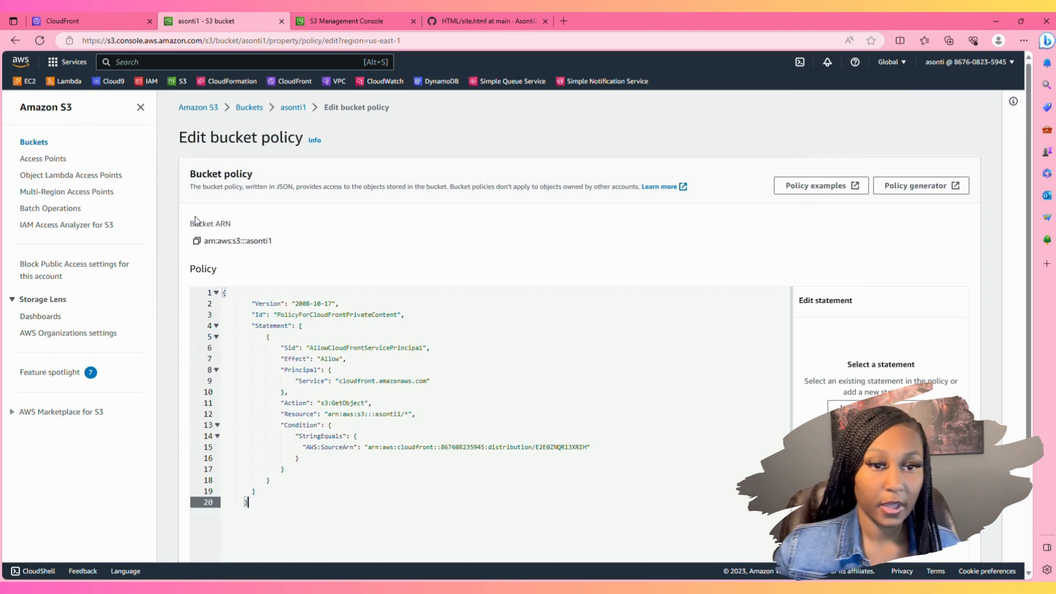
scroll(551, 358, down, 3)
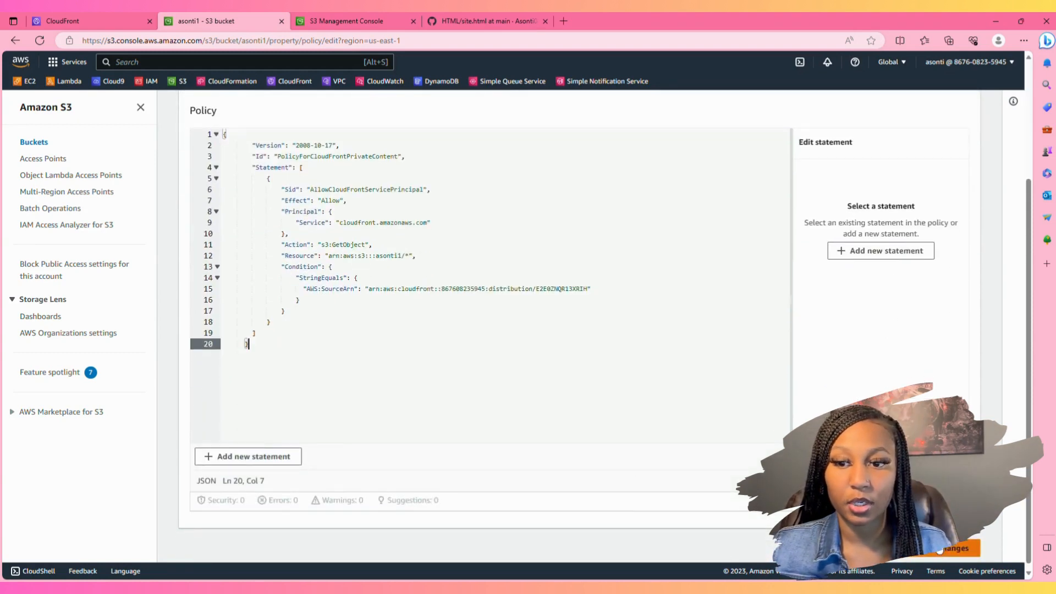
click(940, 551)
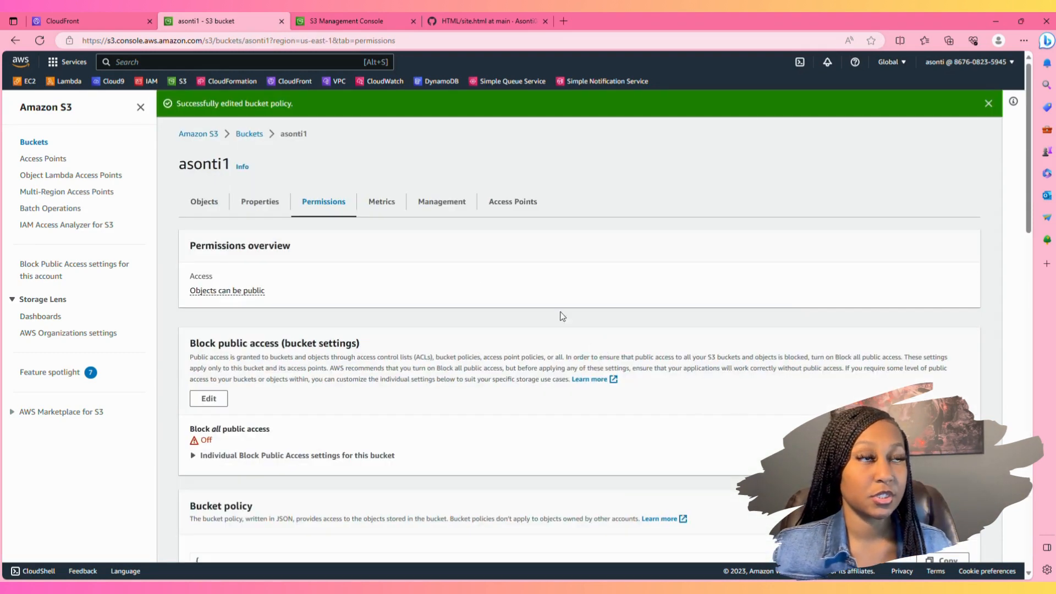
Return to the CloudFront distributions list and check the deployment status of the new asonti1 distribution
click(93, 17)
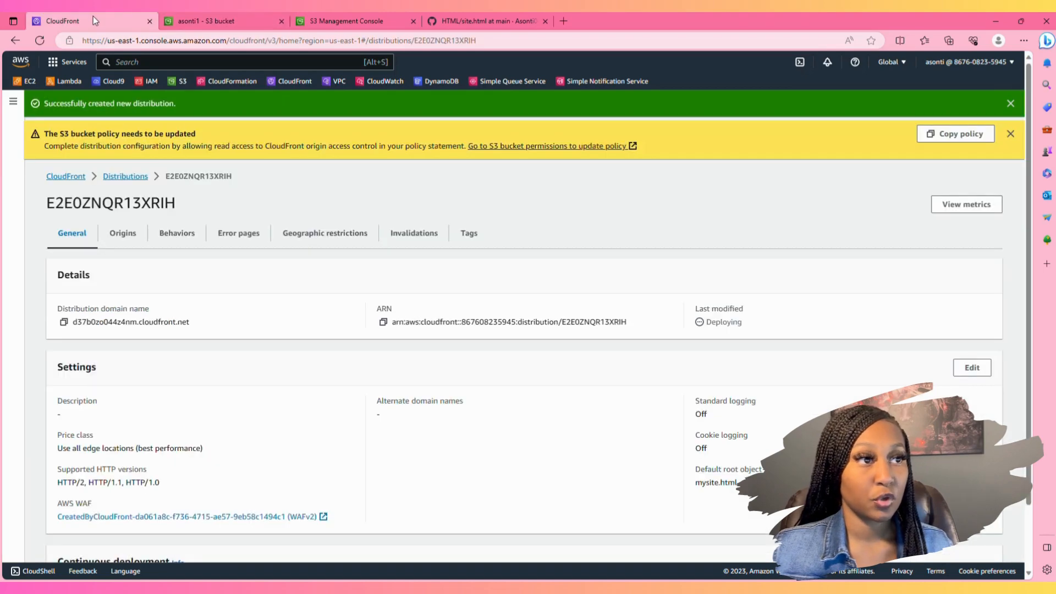
click(125, 177)
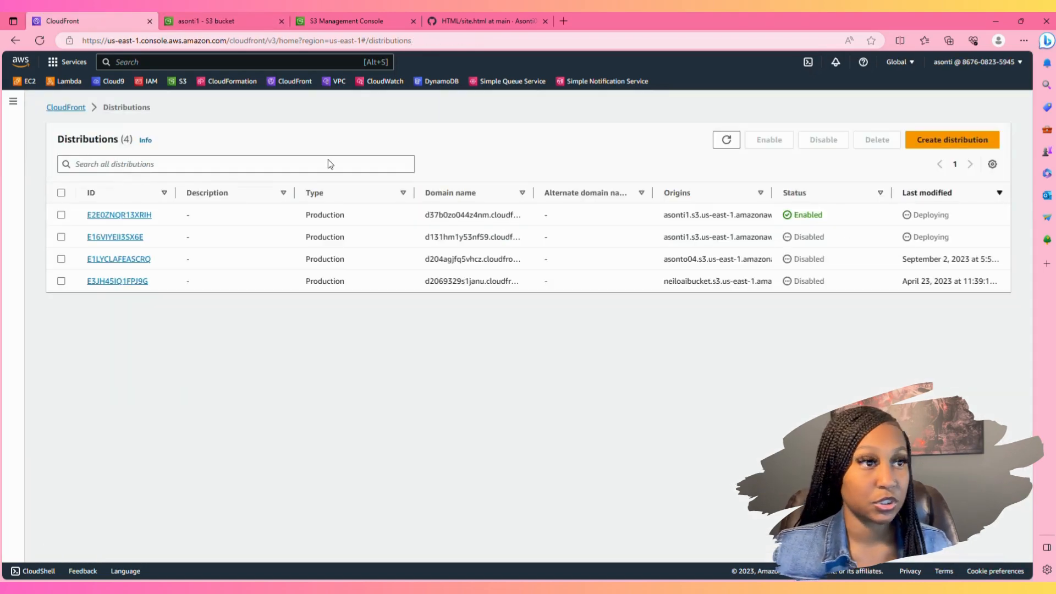
drag(291, 222, 947, 218)
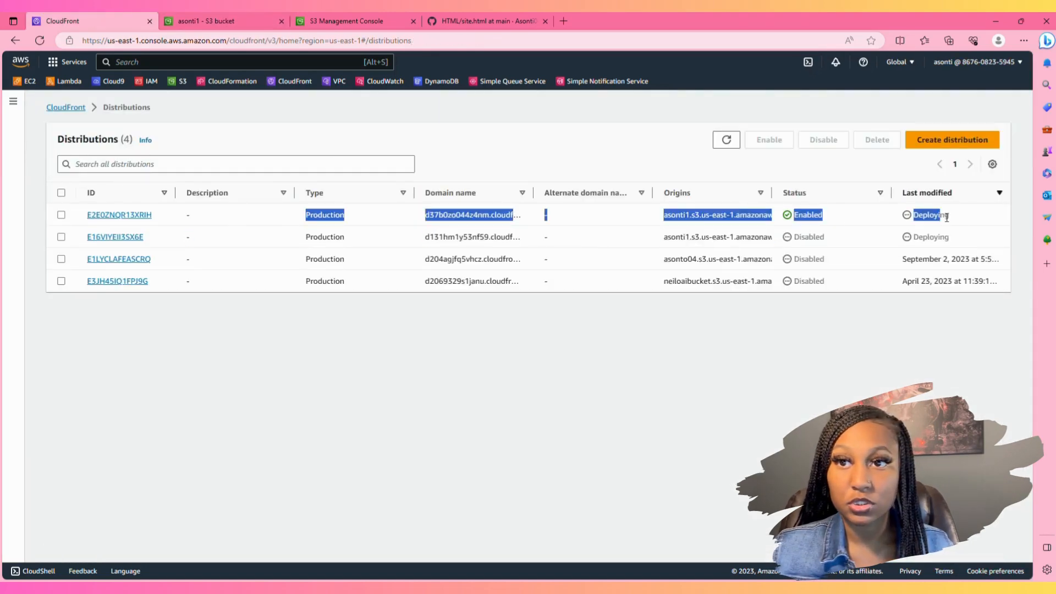
click(460, 420)
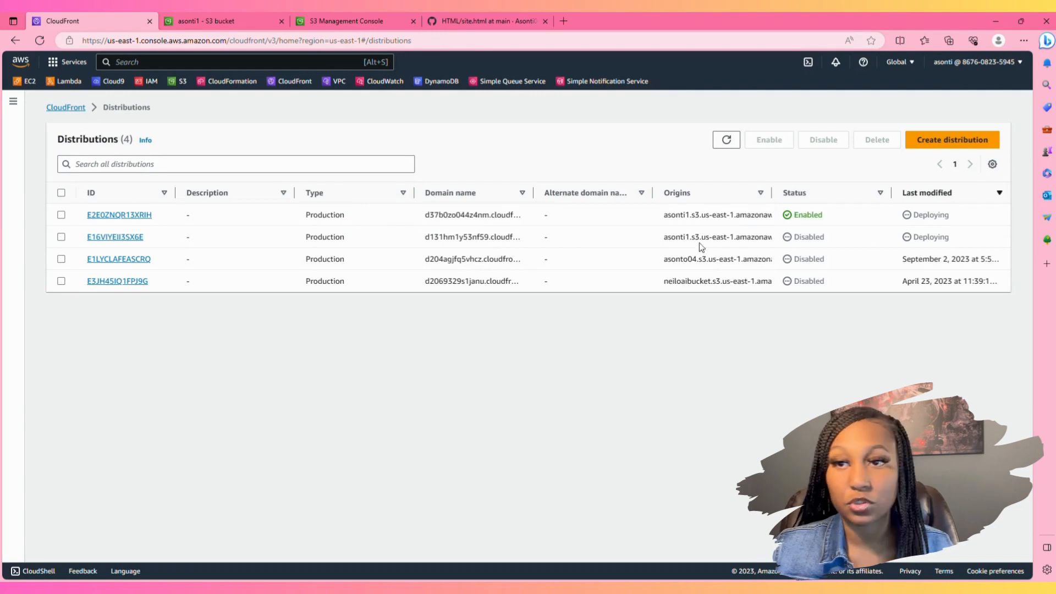
drag(905, 219, 948, 224)
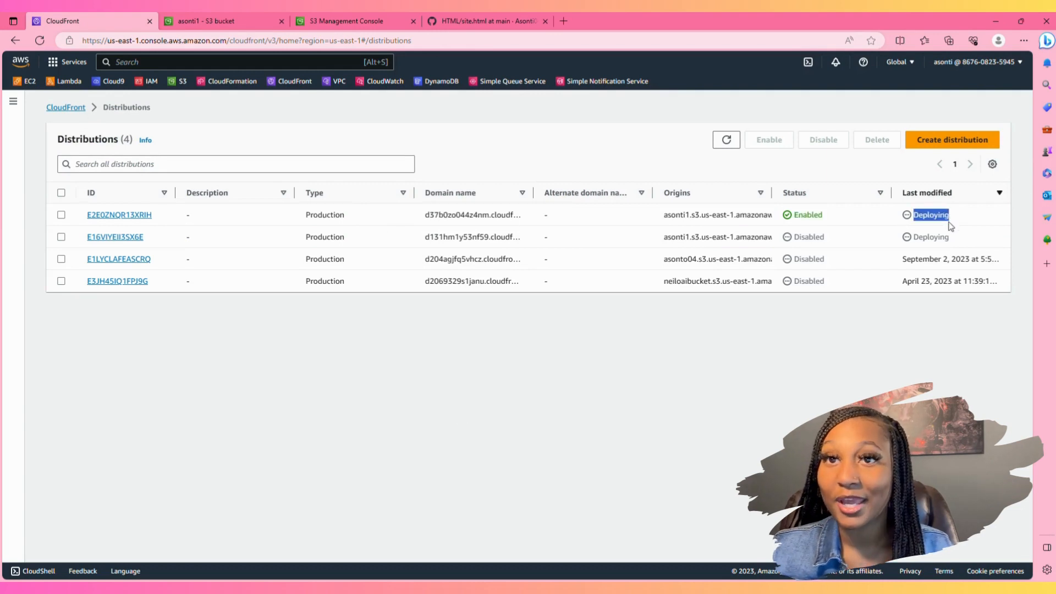
click(873, 350)
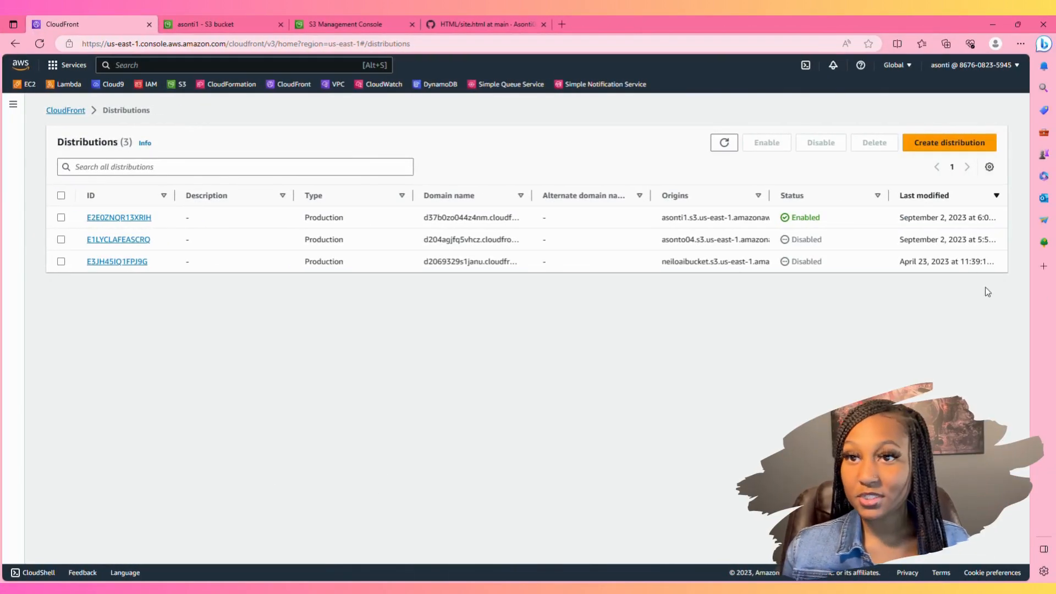
drag(901, 221, 1000, 226)
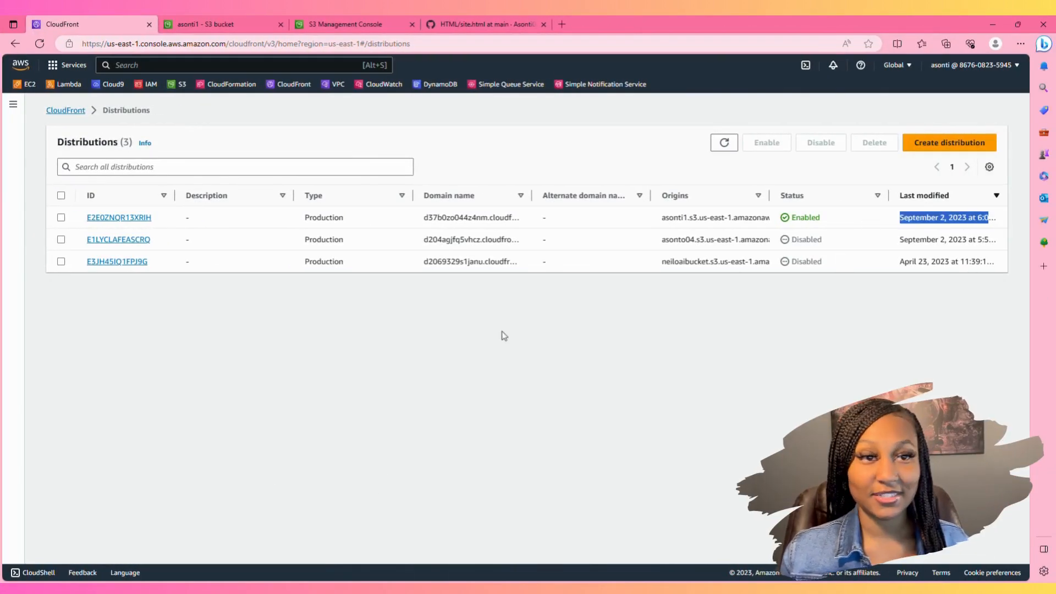
click(335, 281)
Copy the new asonti1 distribution's domain name from its details and load it in a new browser tab
click(129, 222)
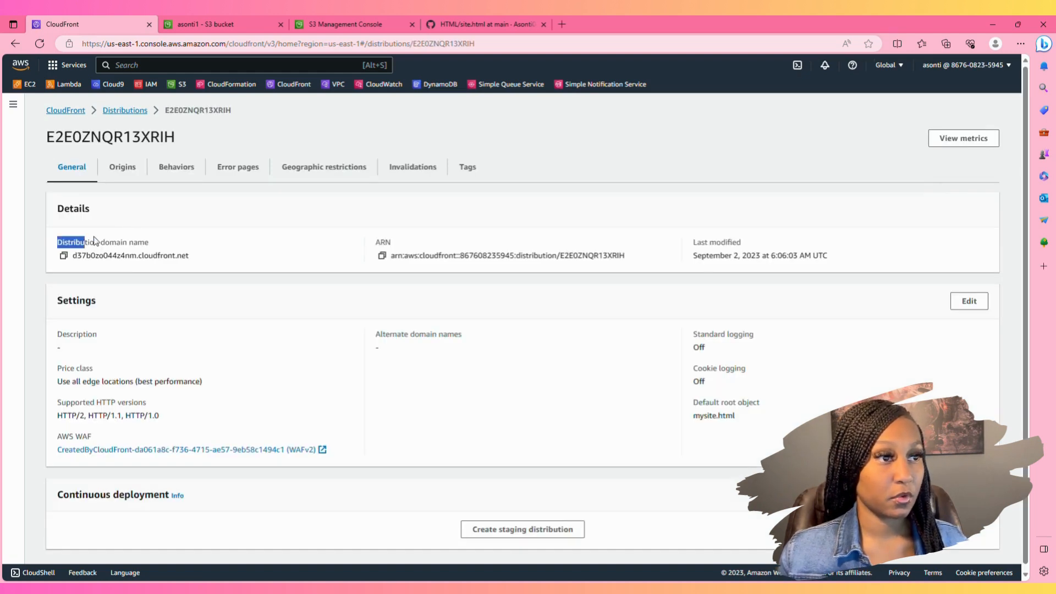
drag(95, 240, 152, 242)
click(64, 255)
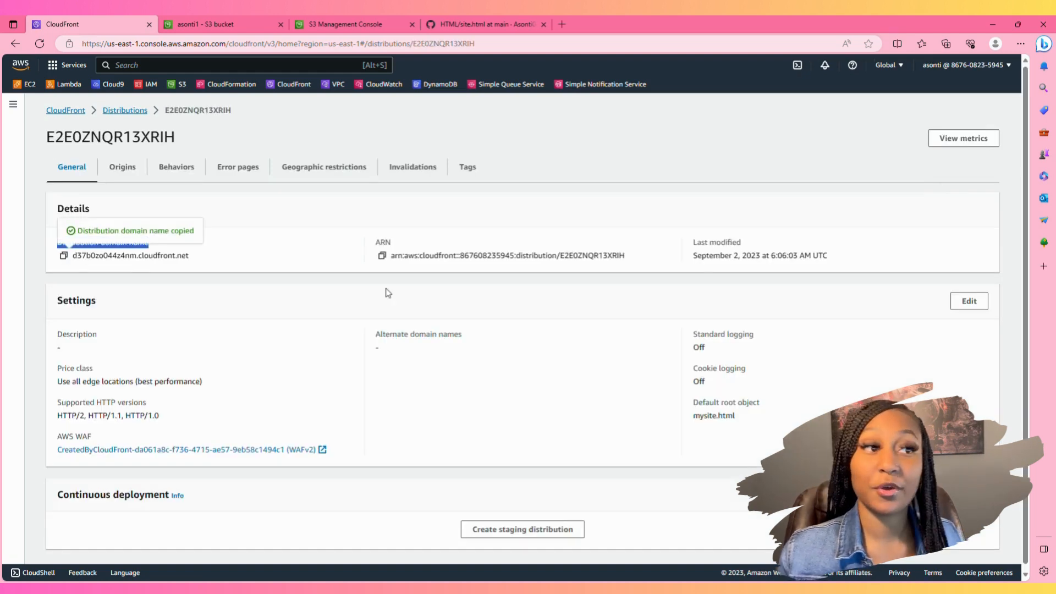
click(561, 24)
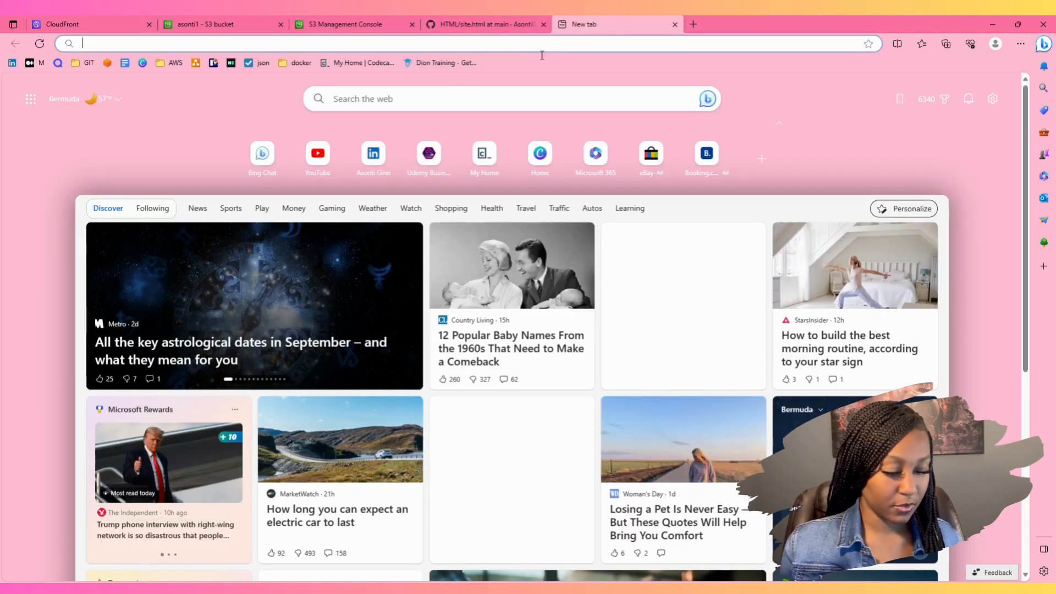
key(ctrl+v)
key(Return)
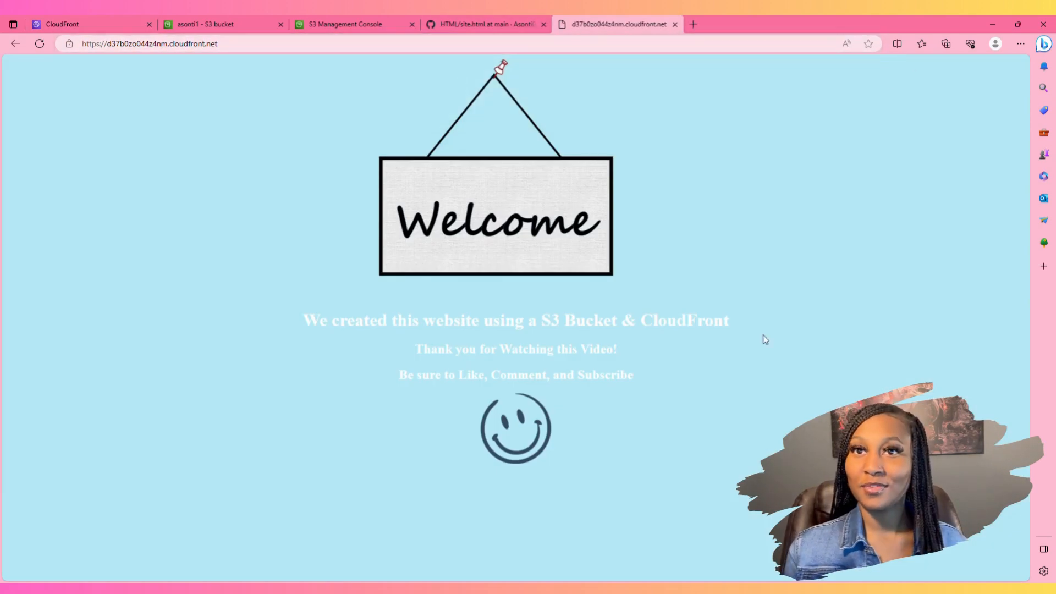